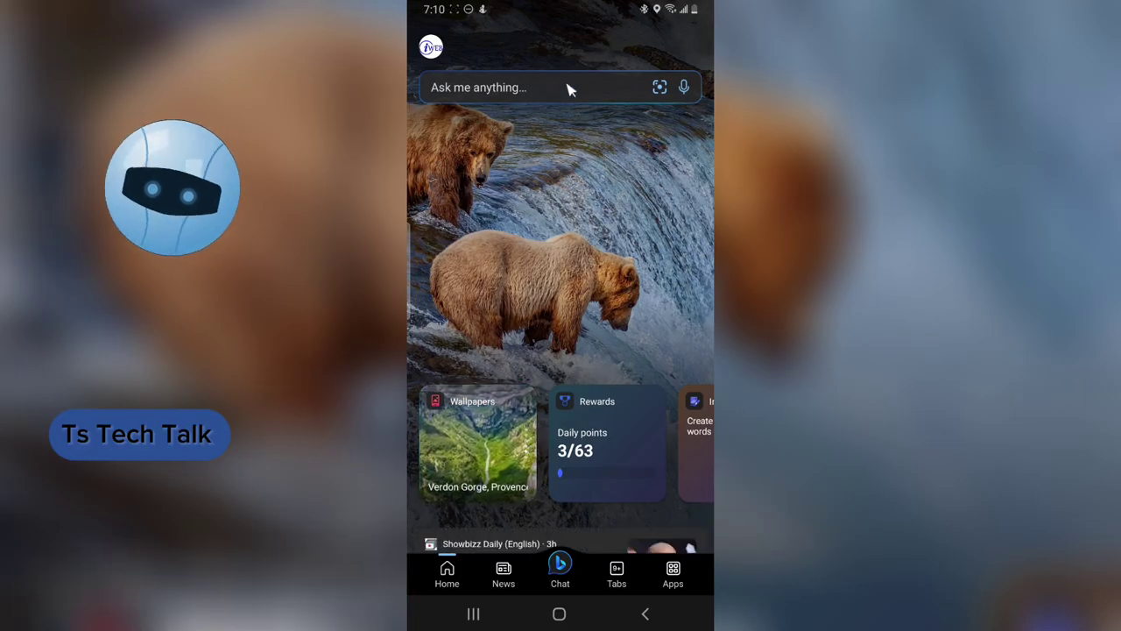
Search Bing for "image of a fox".
left_click(518, 87)
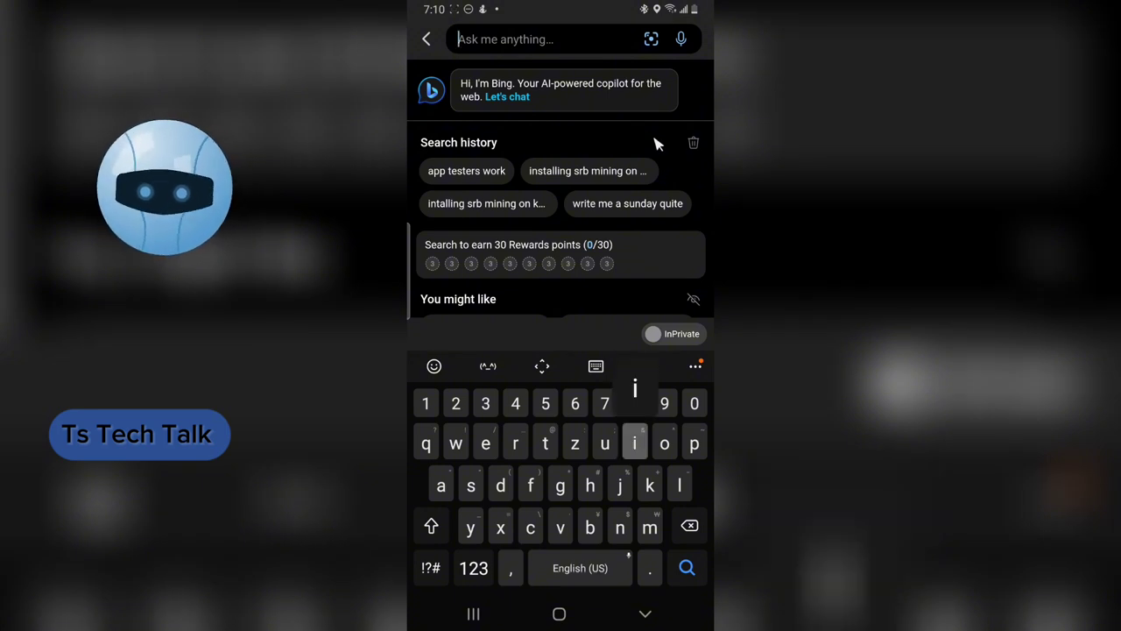
type("image of a fox")
key("Return")
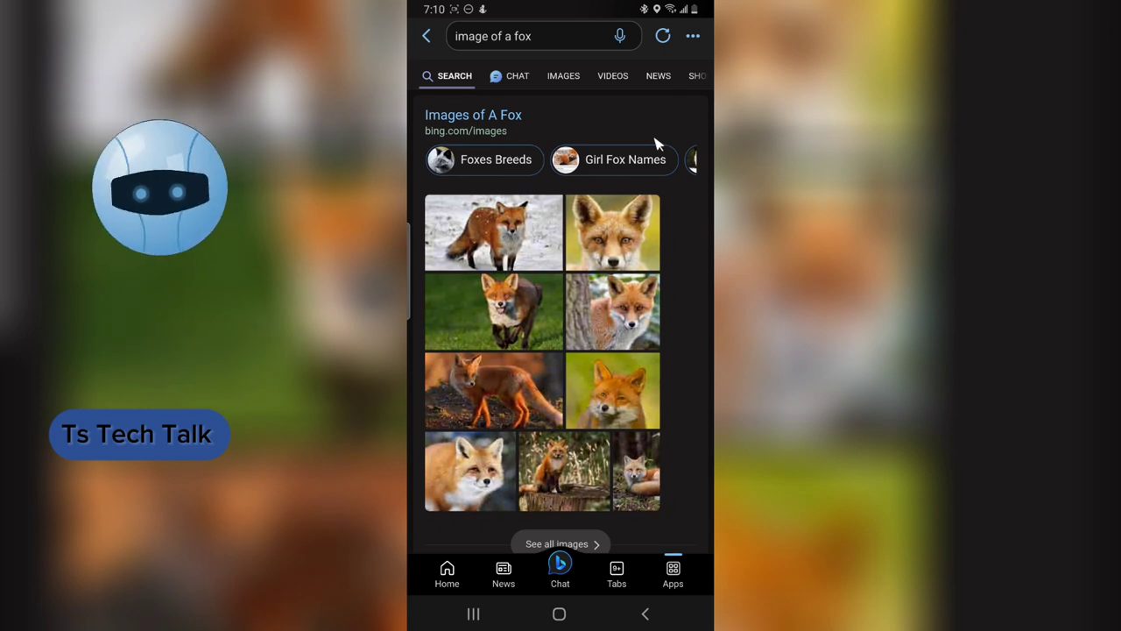
Look through the web results for the fox search and switch to its image results.
scroll(659, 144, "down", 5)
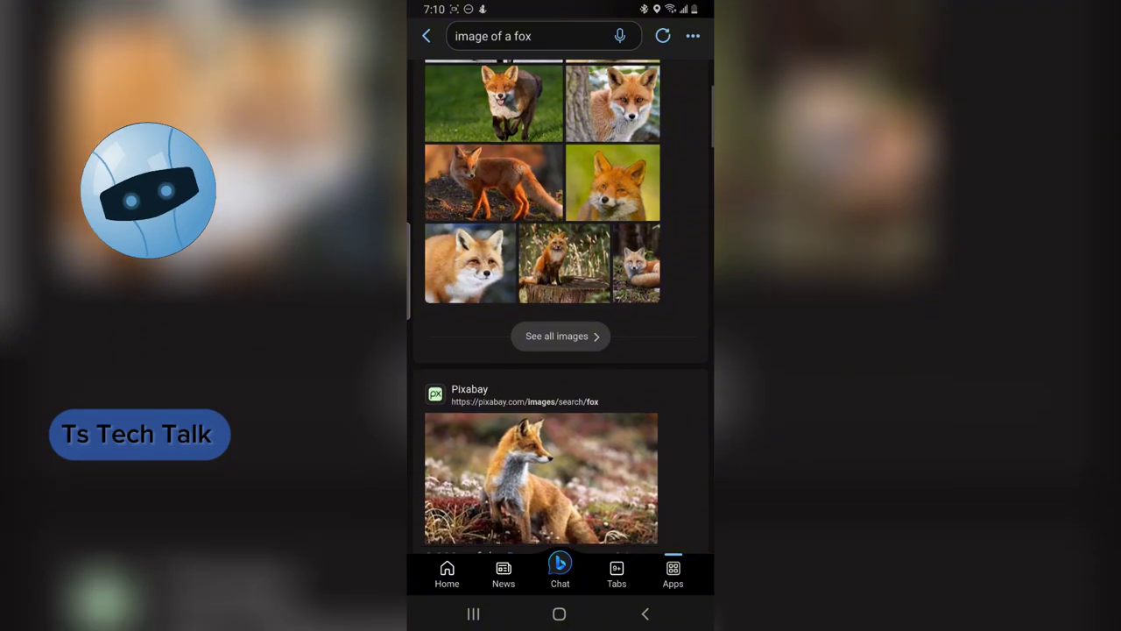
scroll(560, 307, "down", 5)
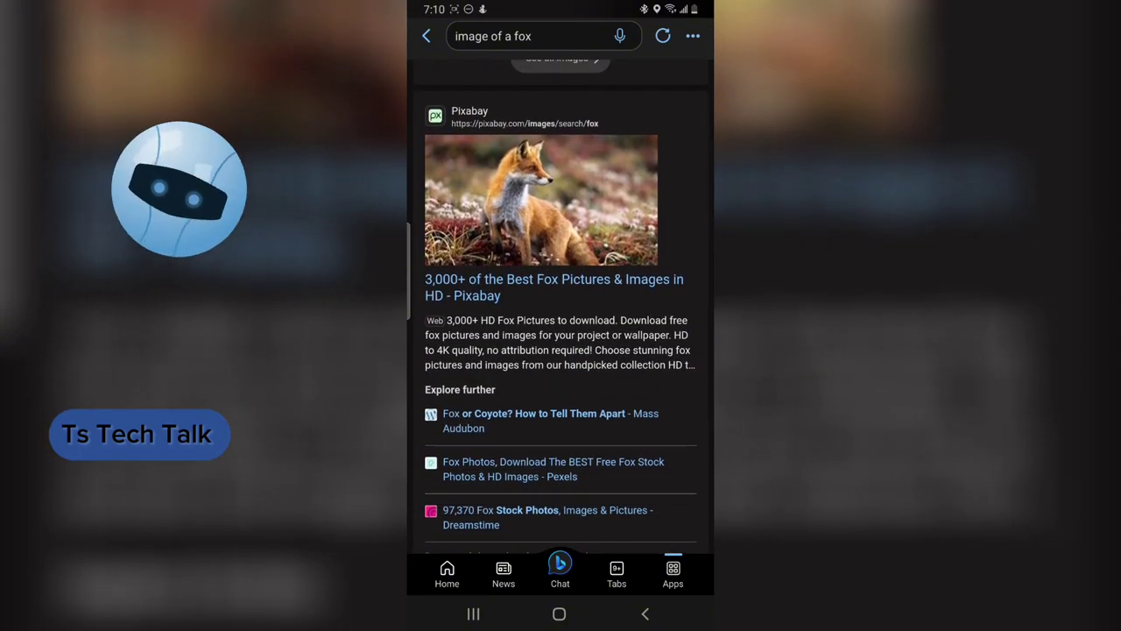
scroll(561, 306, "down", 8)
scroll(560, 307, "down", 5)
scroll(560, 306, "up", 3)
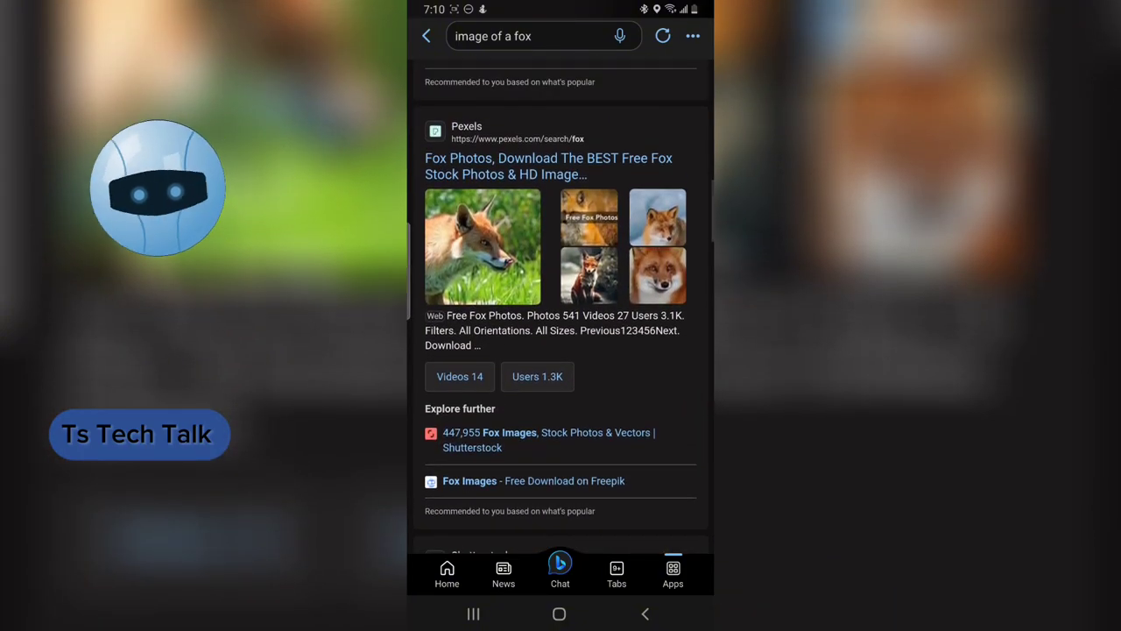
scroll(561, 306, "down", 5)
scroll(561, 307, "up", 15)
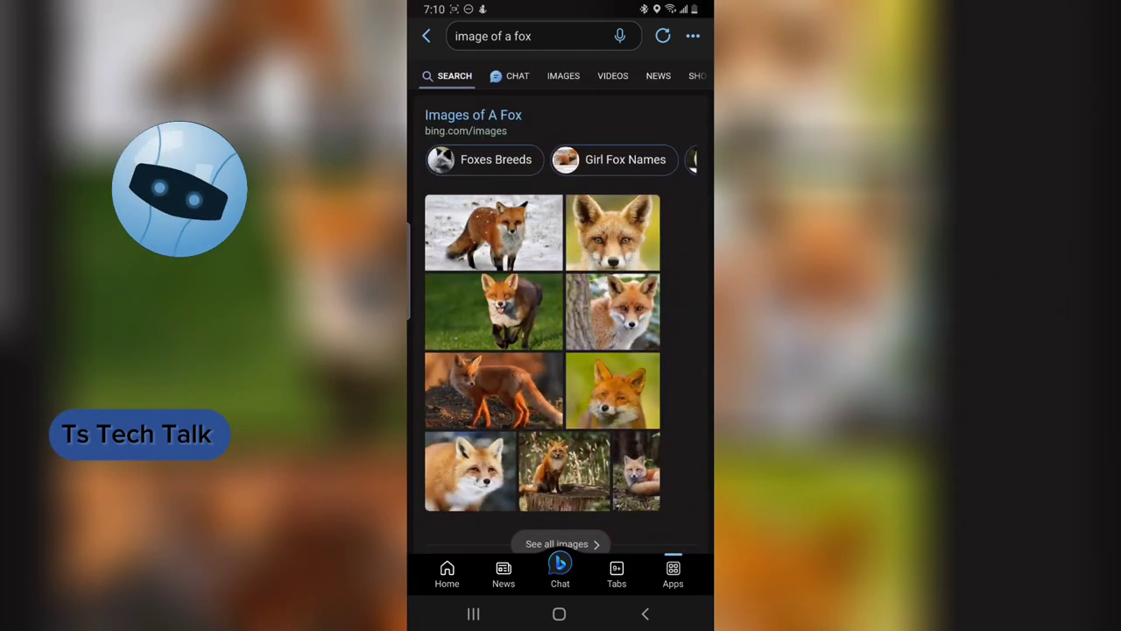
left_click(563, 77)
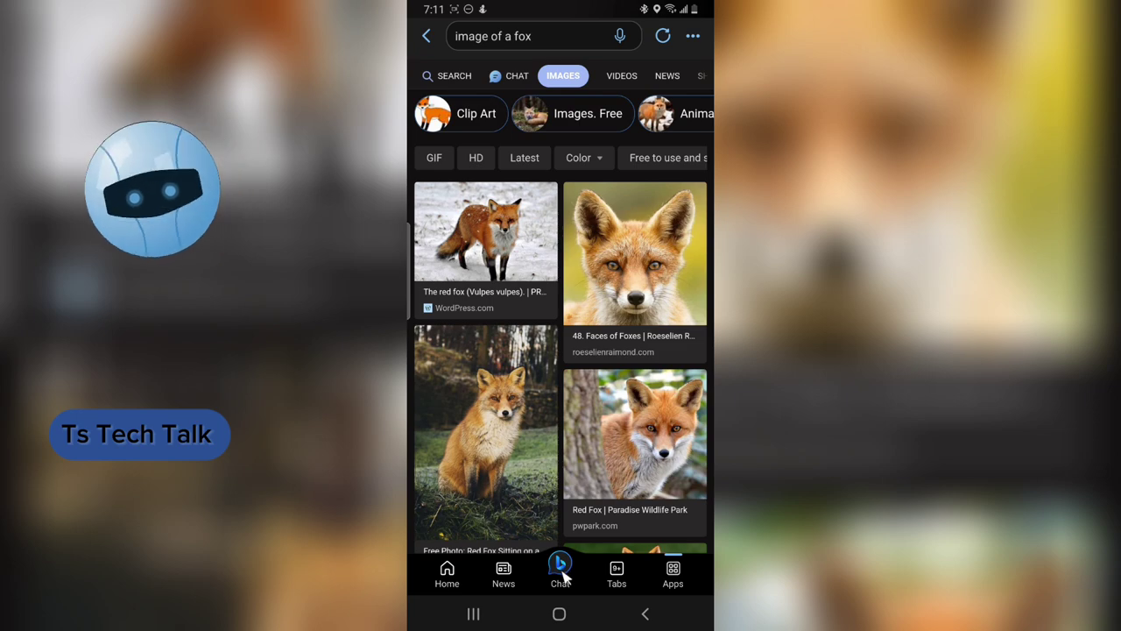
Bring the fox search into Bing Chat and copy the "image of a fox" message.
left_click_drag(567, 219, 569, 333)
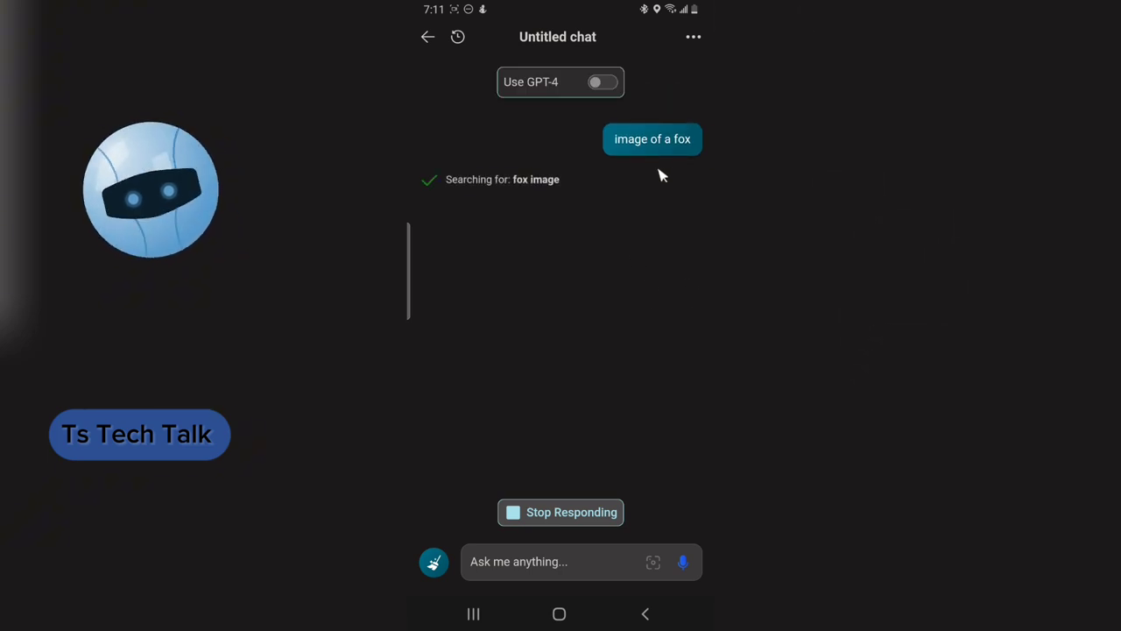
mouse_move(639, 154)
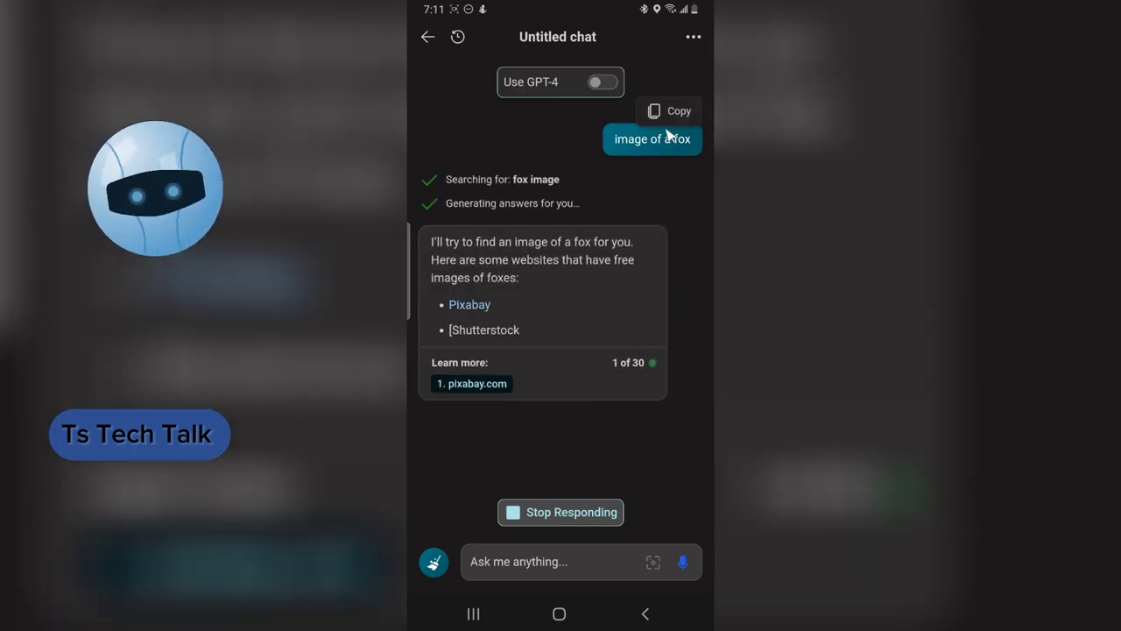
left_click(653, 112)
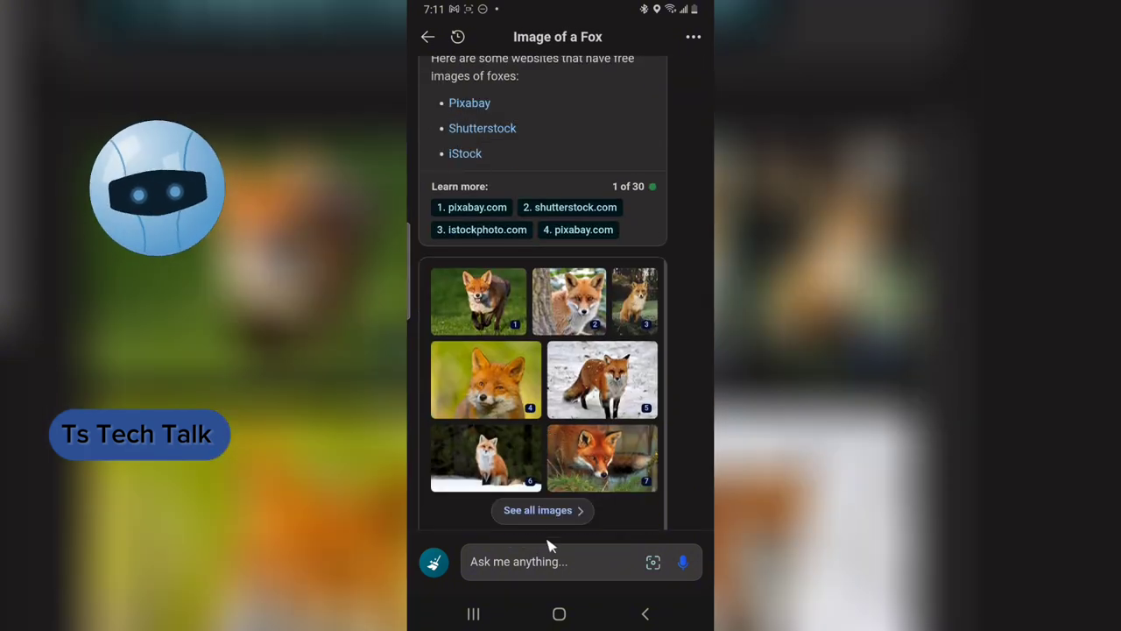
Send the chat prompt "create image of a fox", pasting the copied text after the word "create".
left_click(539, 574)
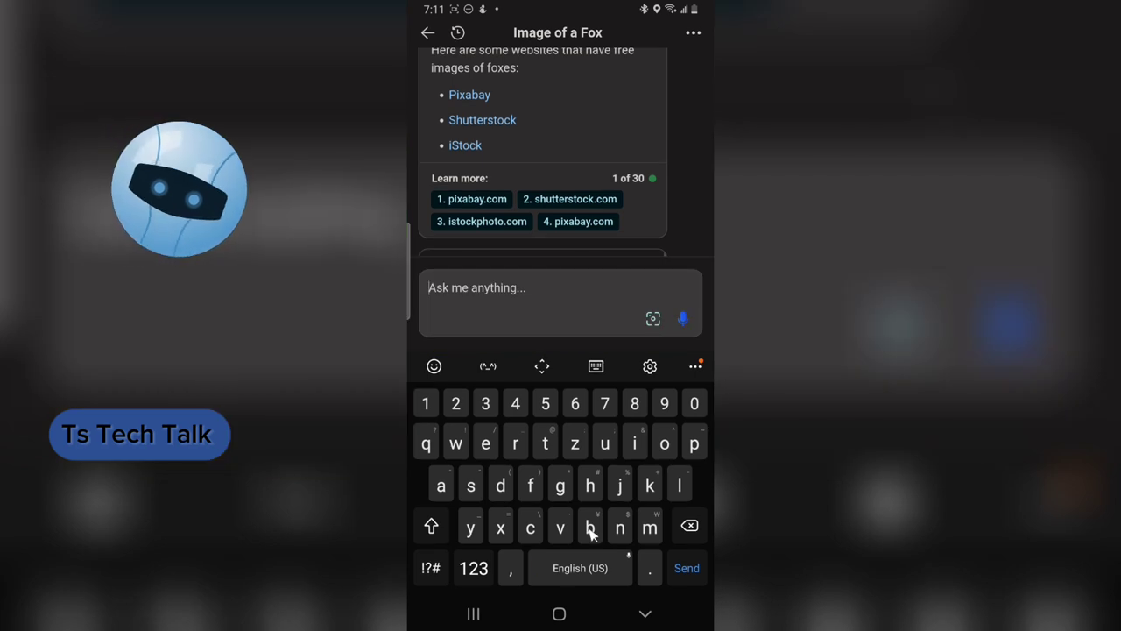
type("cre")
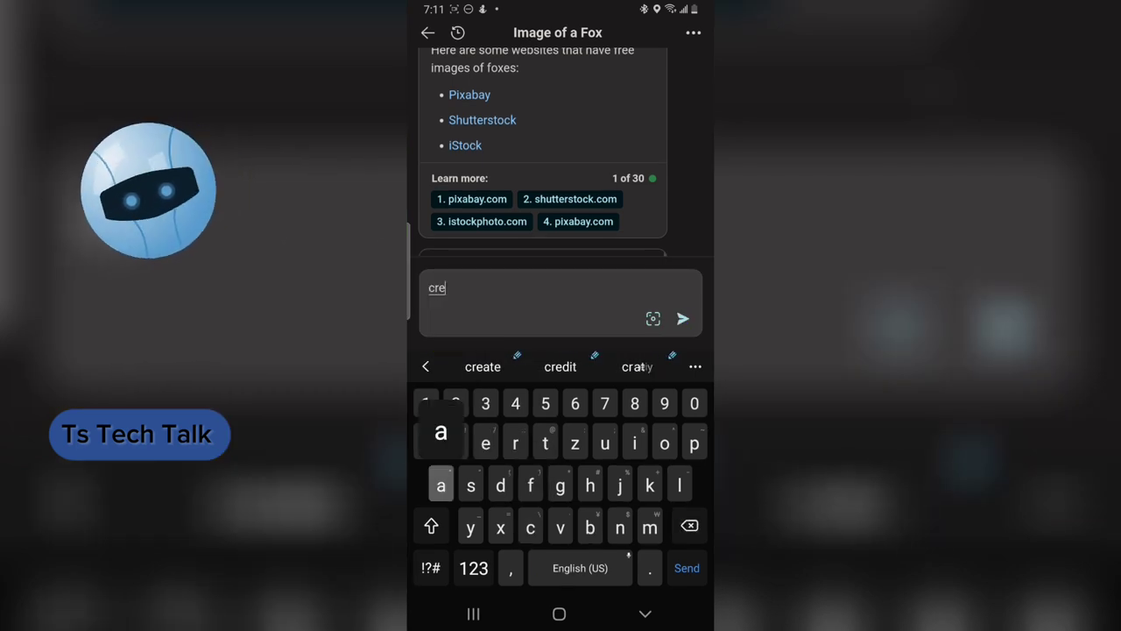
type("ate")
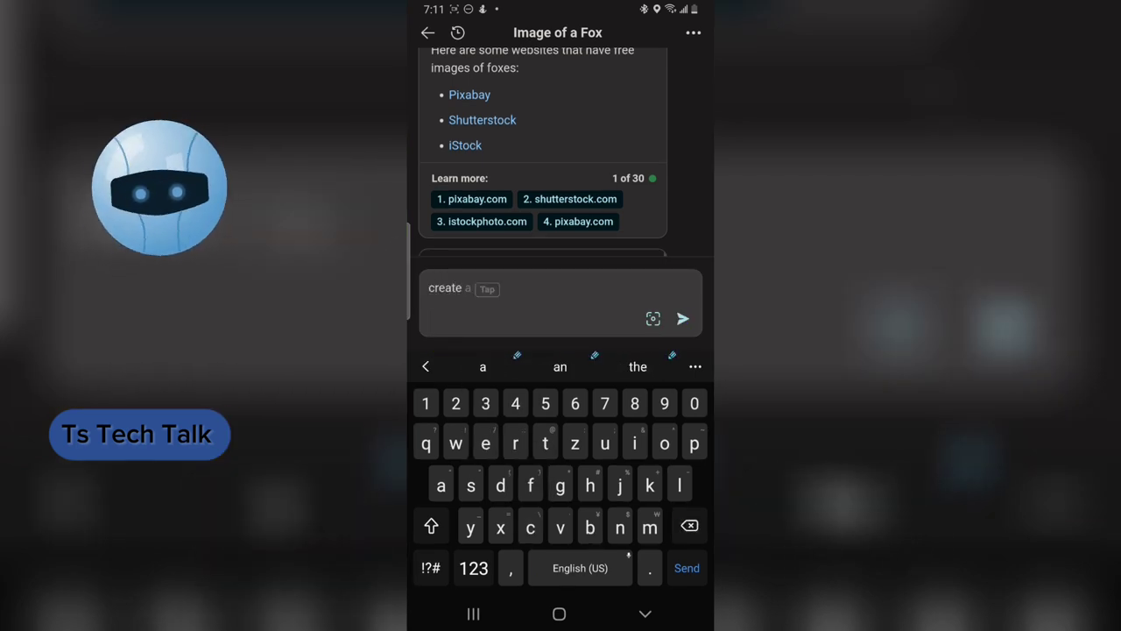
key("Escape")
left_click(526, 551)
type("a")
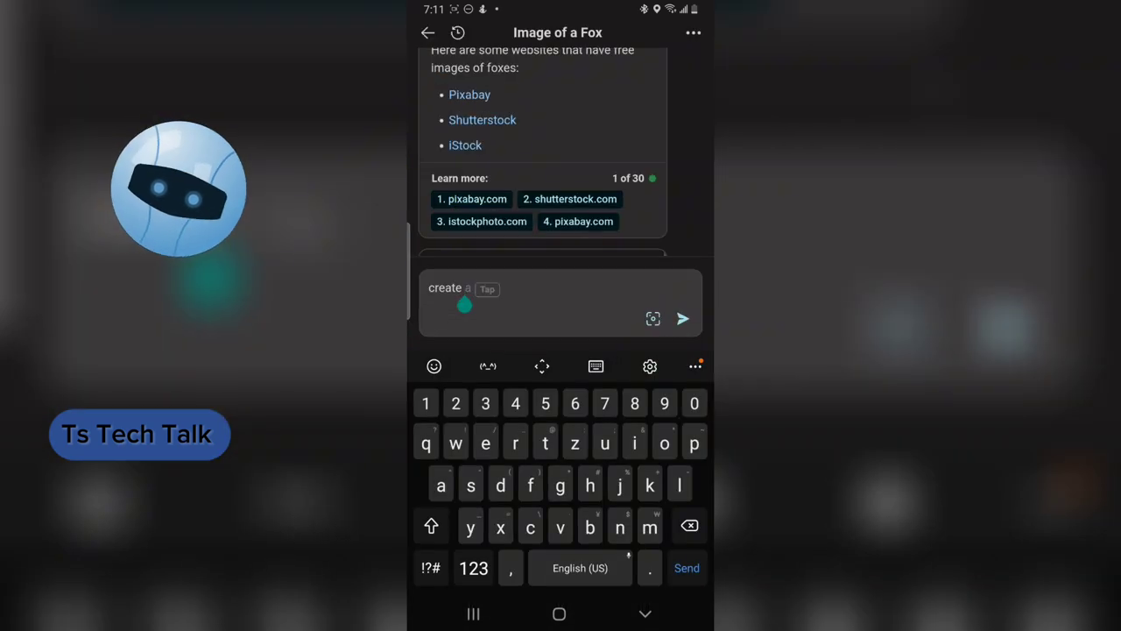
left_click(464, 304)
left_click(446, 255)
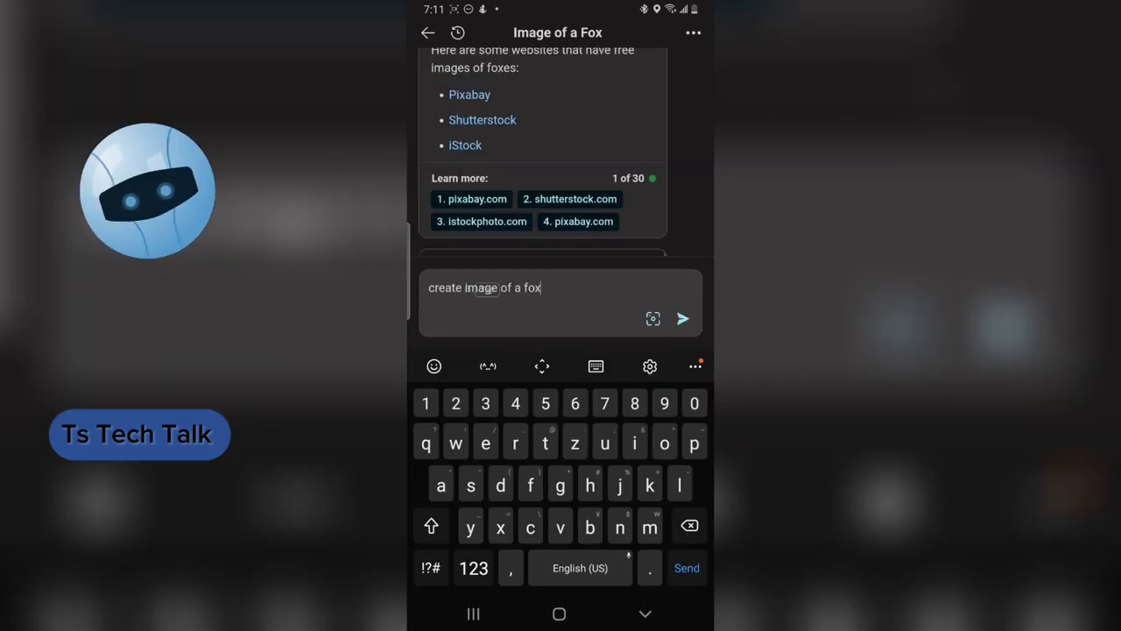
left_click(687, 567)
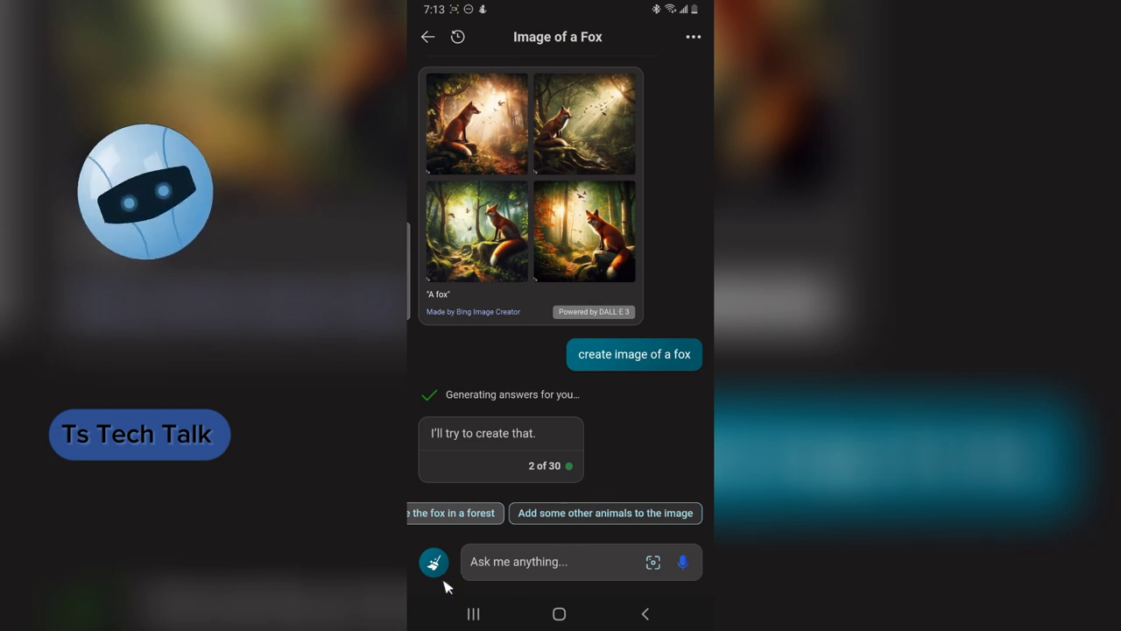
Copy the "create image of a fox" prompt and submit it in a new chat topic.
left_click_drag(692, 358, 580, 359)
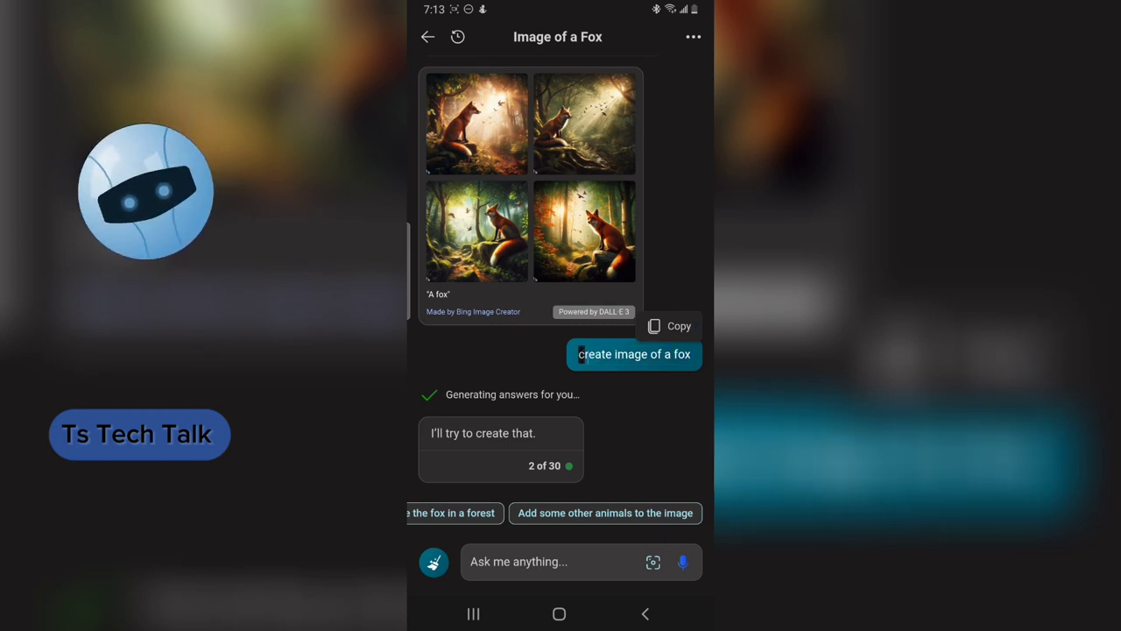
left_click(670, 325)
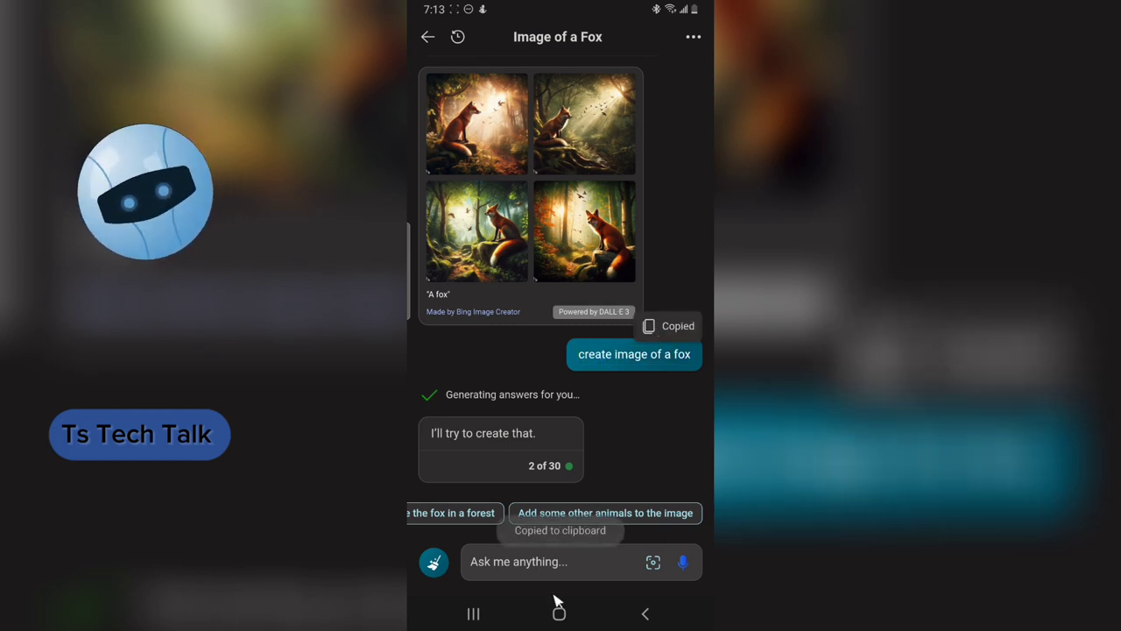
left_click(433, 561)
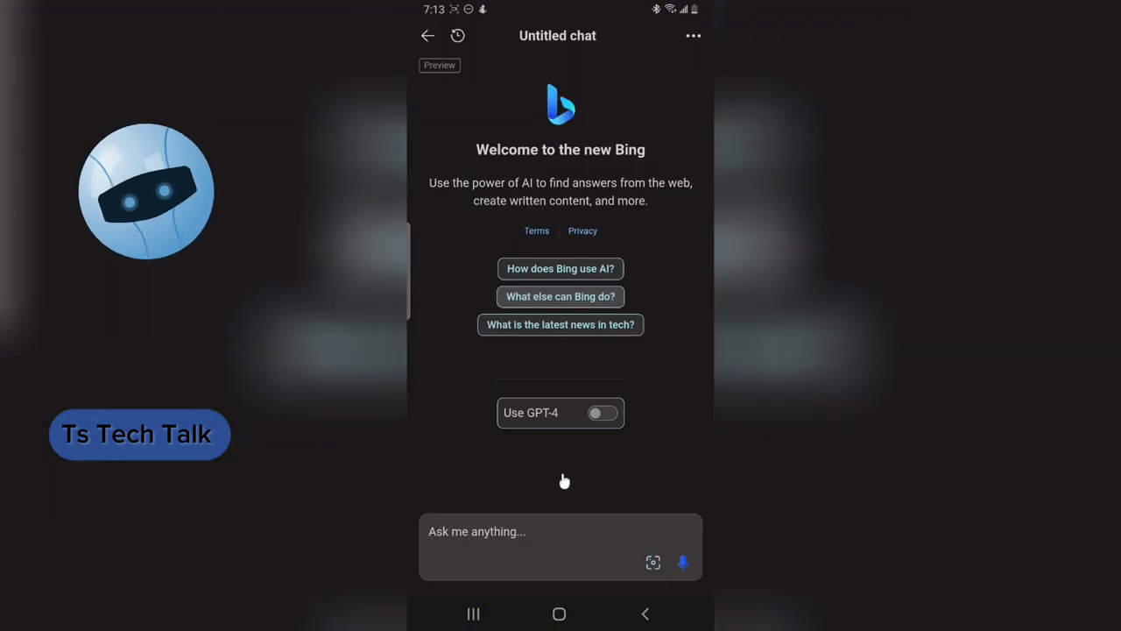
left_click(549, 508)
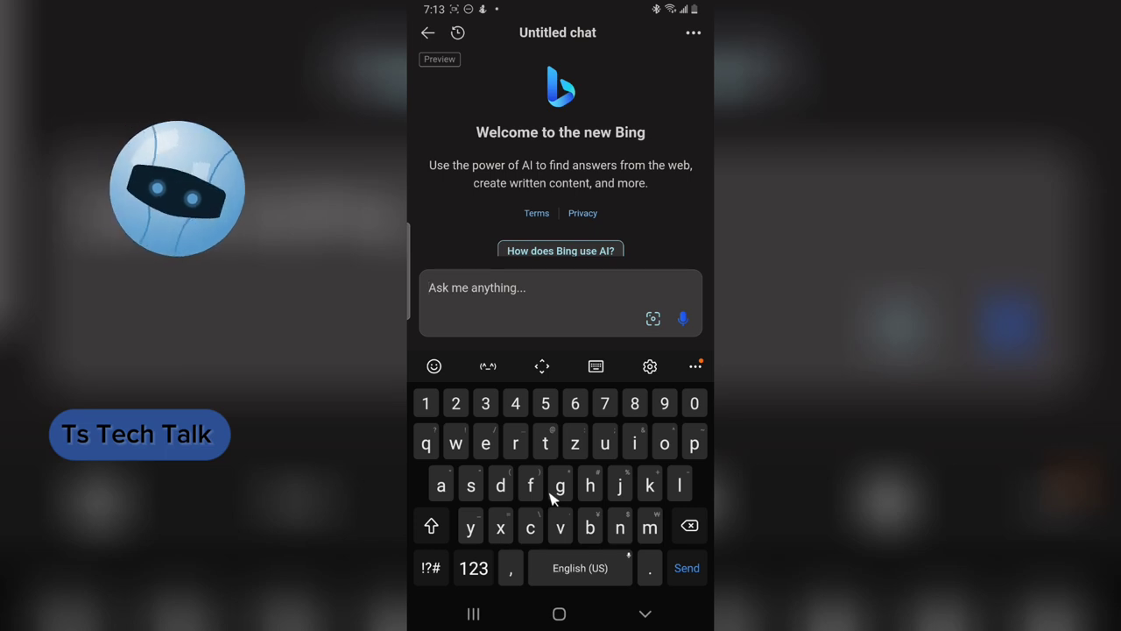
left_click(473, 289)
left_click(426, 255)
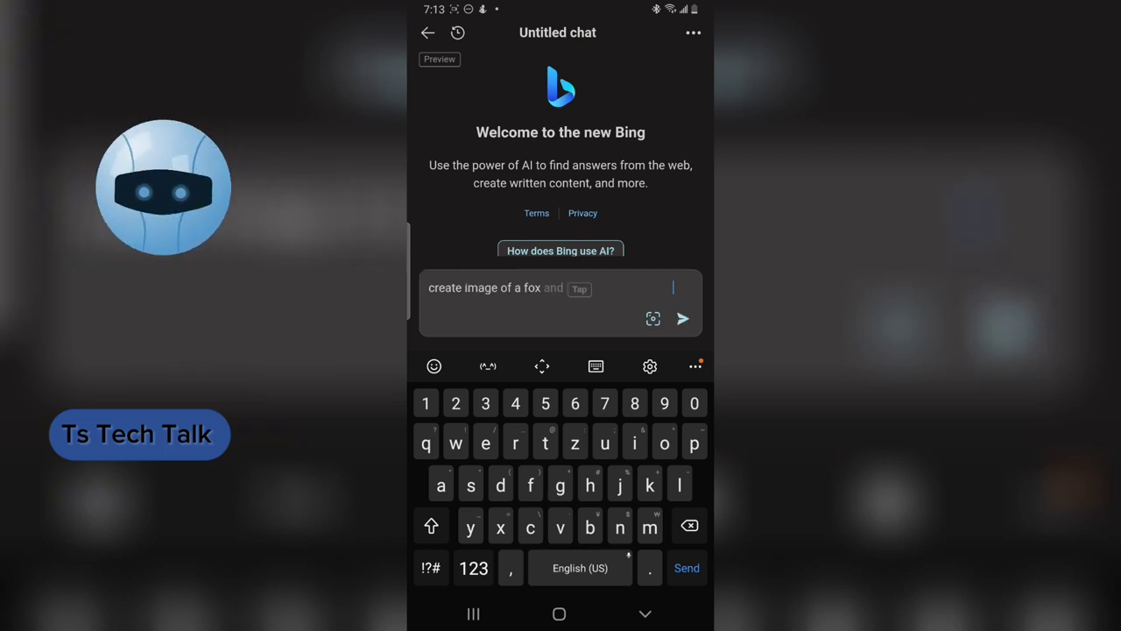
left_click(684, 318)
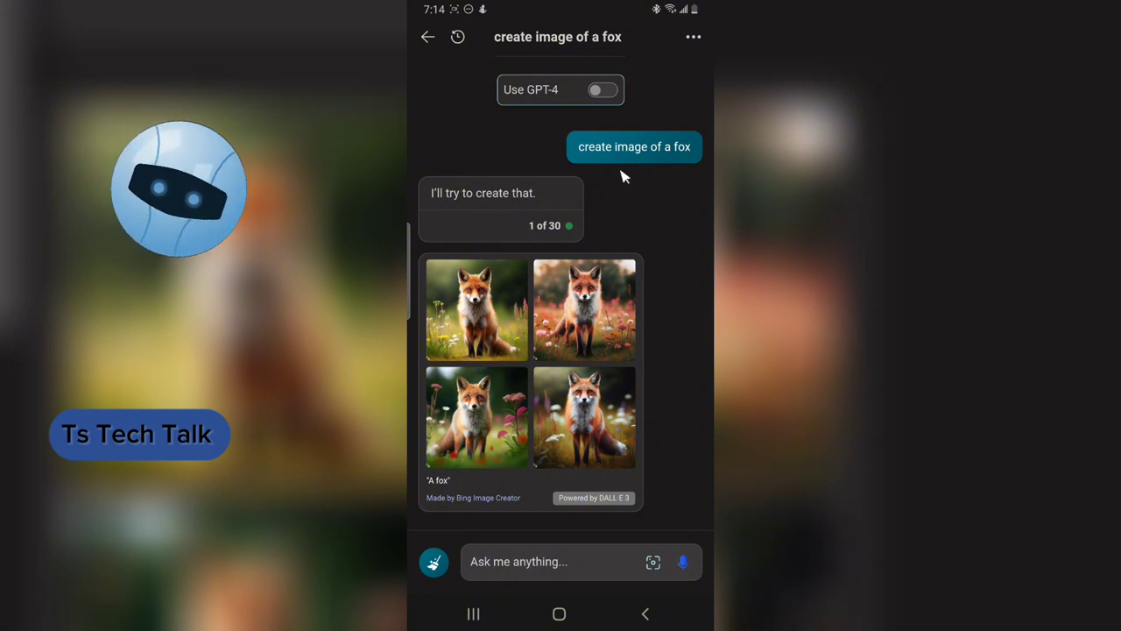
mouse_move(643, 260)
left_mouse_down()
mouse_move(473, 254)
mouse_move(412, 302)
mouse_move(416, 477)
mouse_move(464, 503)
mouse_move(525, 506)
mouse_move(586, 501)
mouse_move(618, 480)
mouse_move(645, 446)
mouse_move(661, 352)
mouse_move(639, 267)
left_mouse_up()
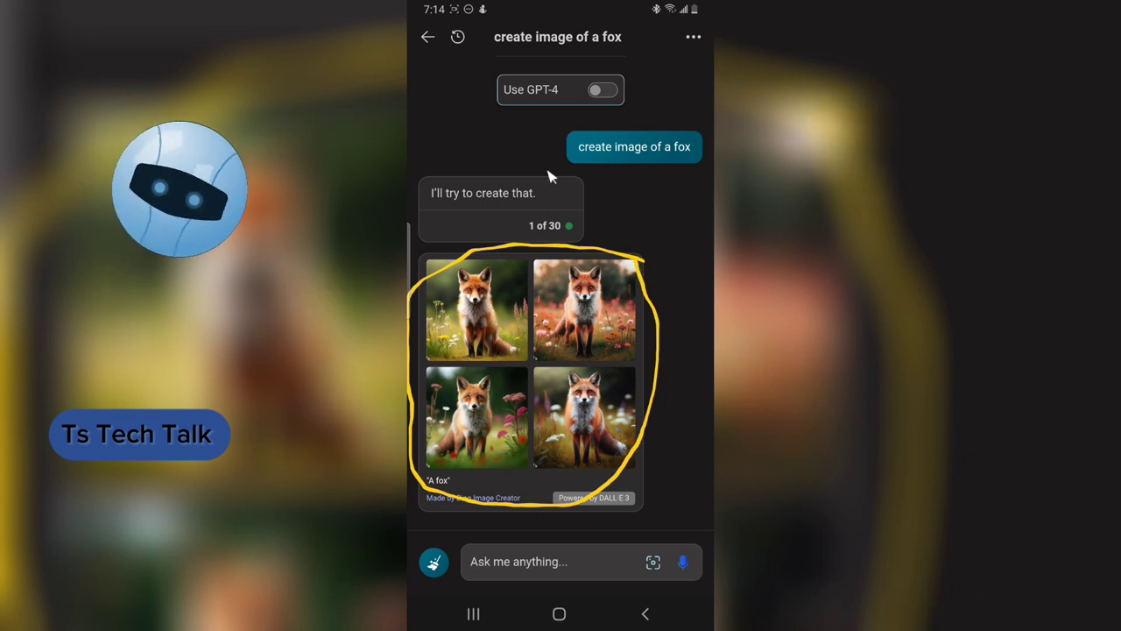
key("Escape")
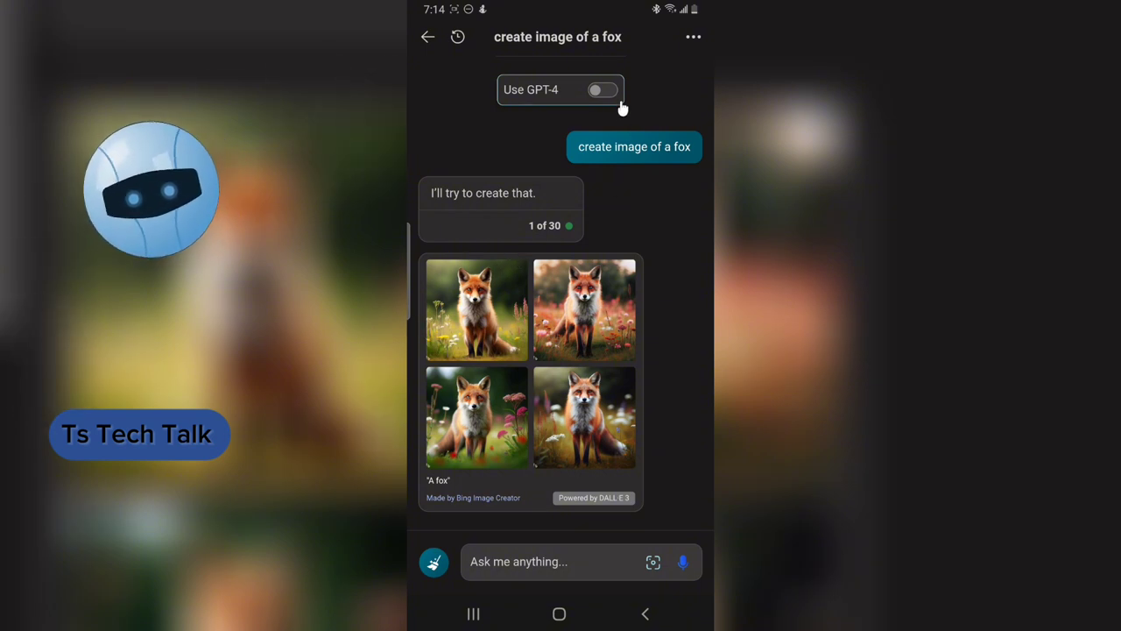
mouse_move(526, 261)
left_mouse_down()
mouse_move(468, 250)
mouse_move(419, 302)
mouse_move(426, 348)
mouse_move(489, 361)
mouse_move(528, 333)
mouse_move(522, 257)
left_mouse_up()
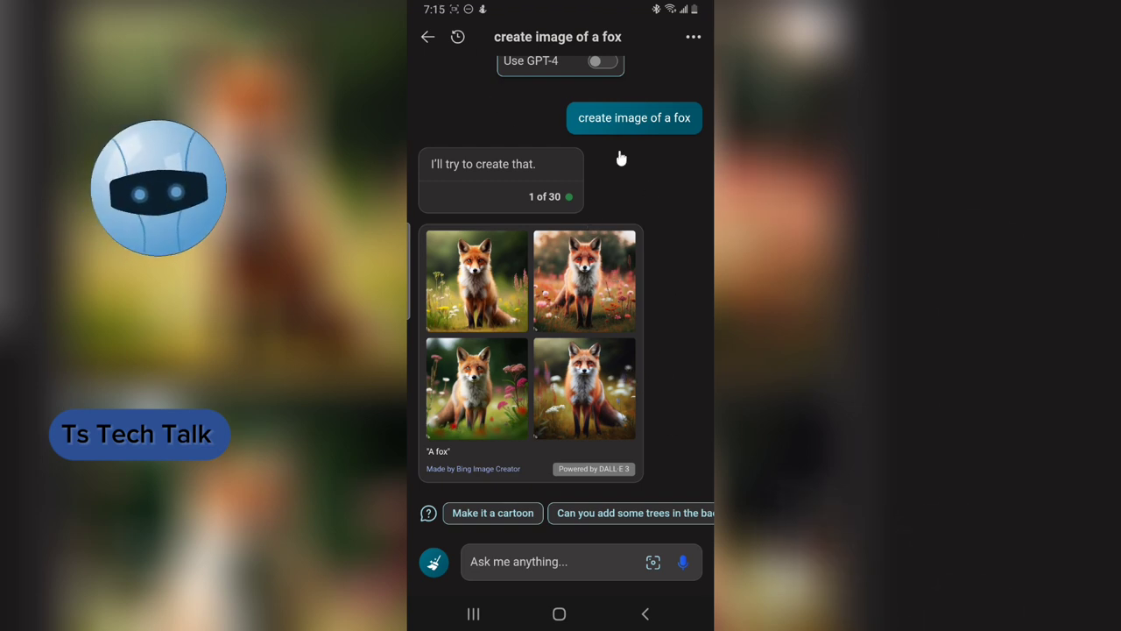
Leave the chat and open Bing Image Creator from the app collection.
left_click(427, 38)
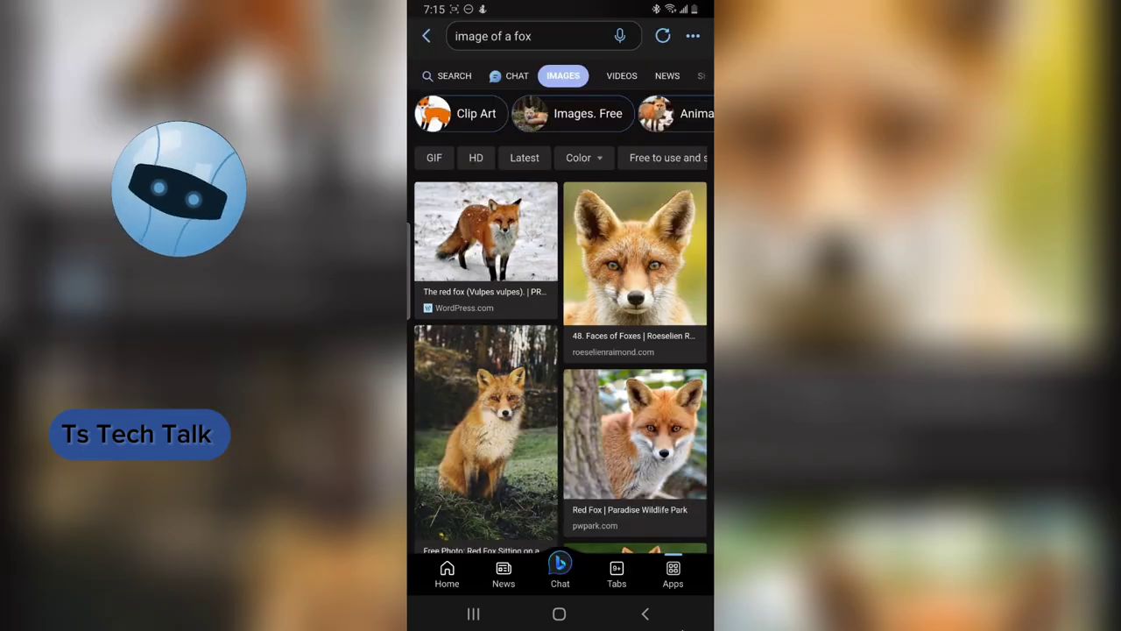
left_click(689, 578)
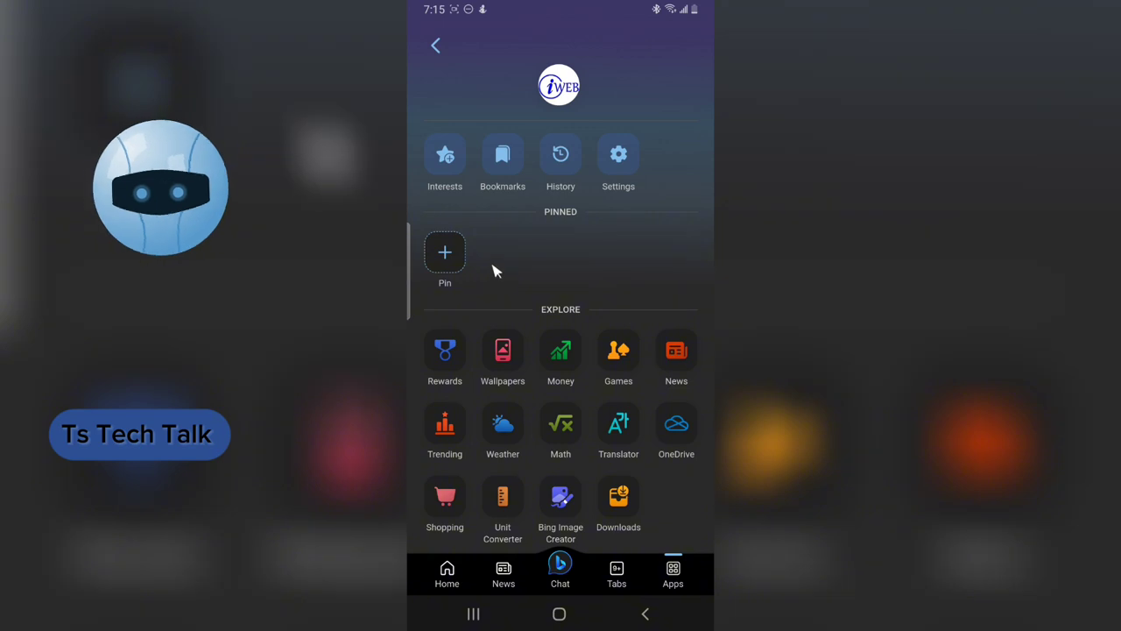
left_click(560, 501)
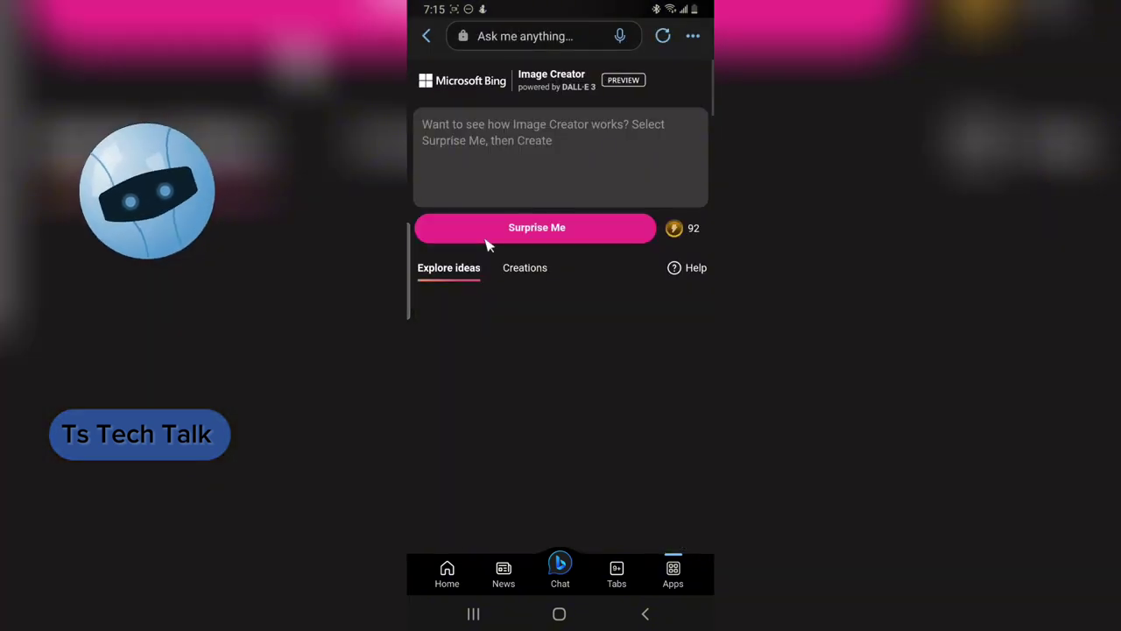
left_click(540, 141)
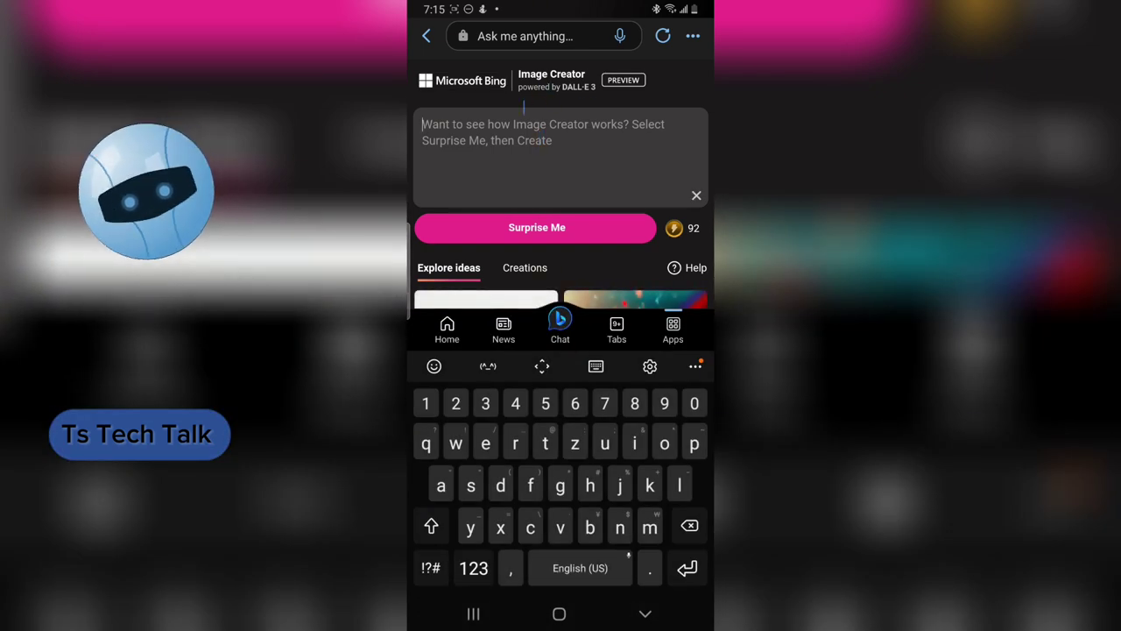
left_click(424, 127)
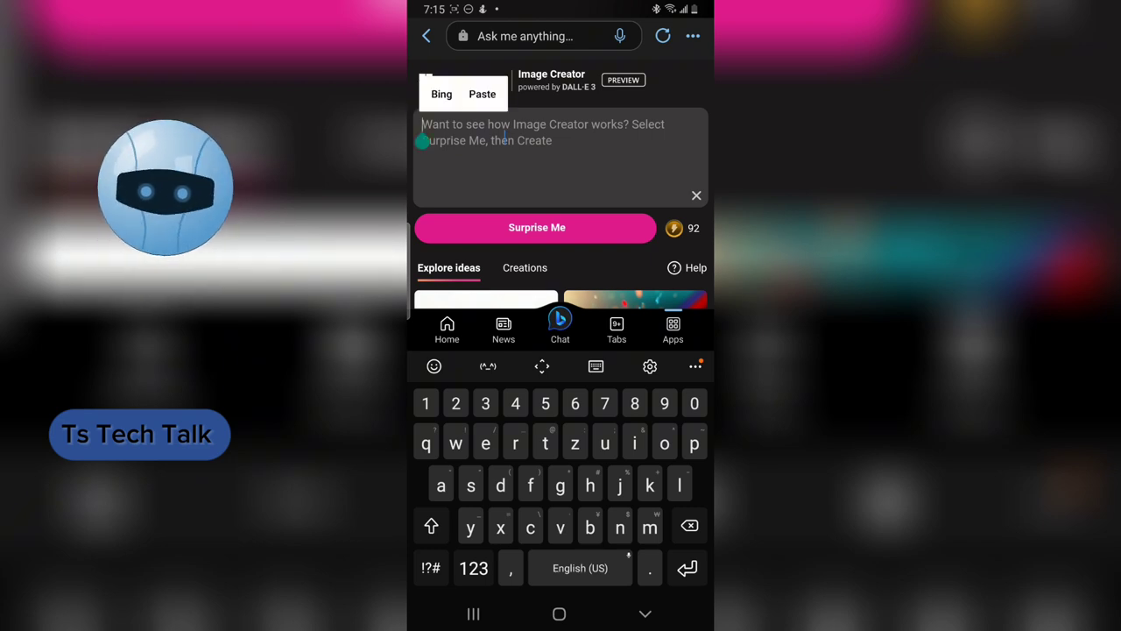
left_click(559, 329)
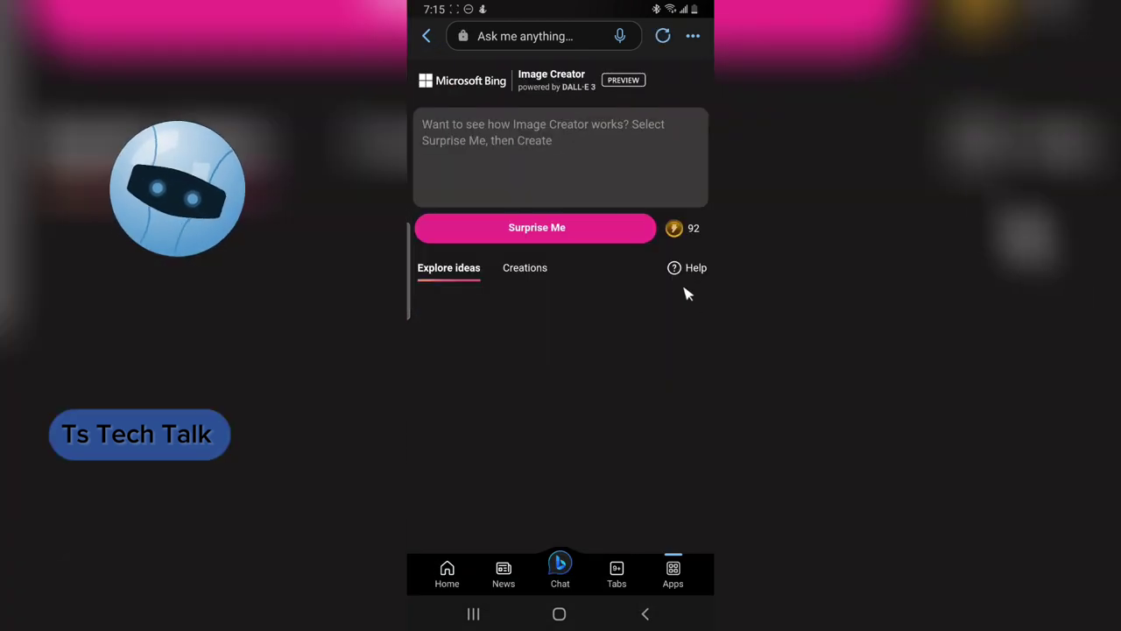
Paste the prompt "create image of a fox" into Image Creator, start generating, and browse the idea gallery.
left_click(591, 168)
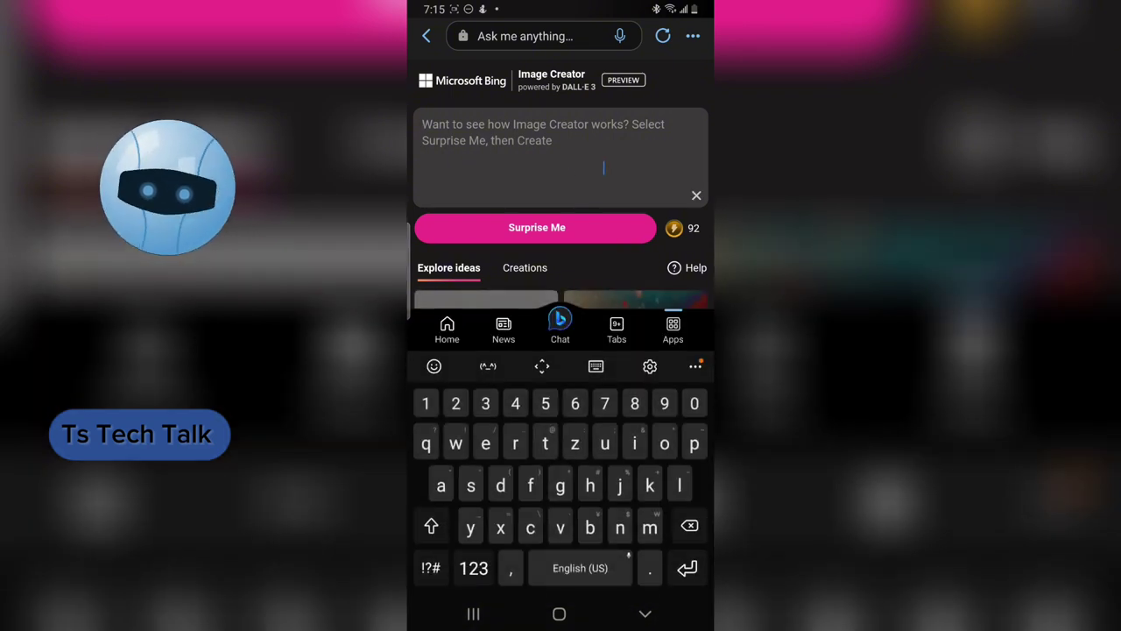
left_click(422, 141)
left_click(482, 94)
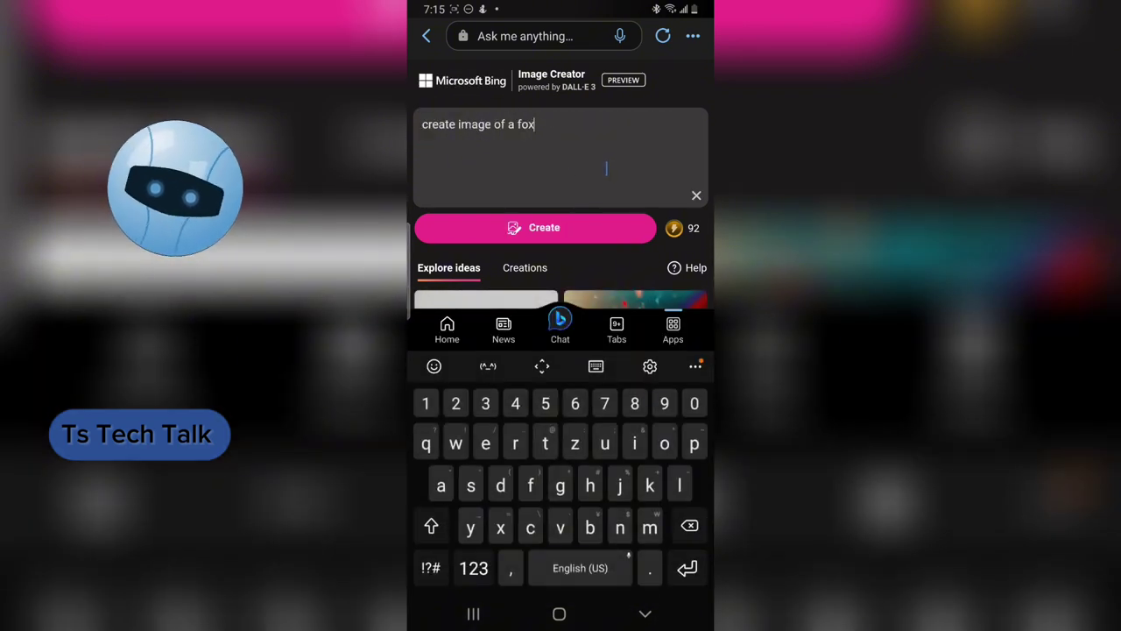
left_click(601, 238)
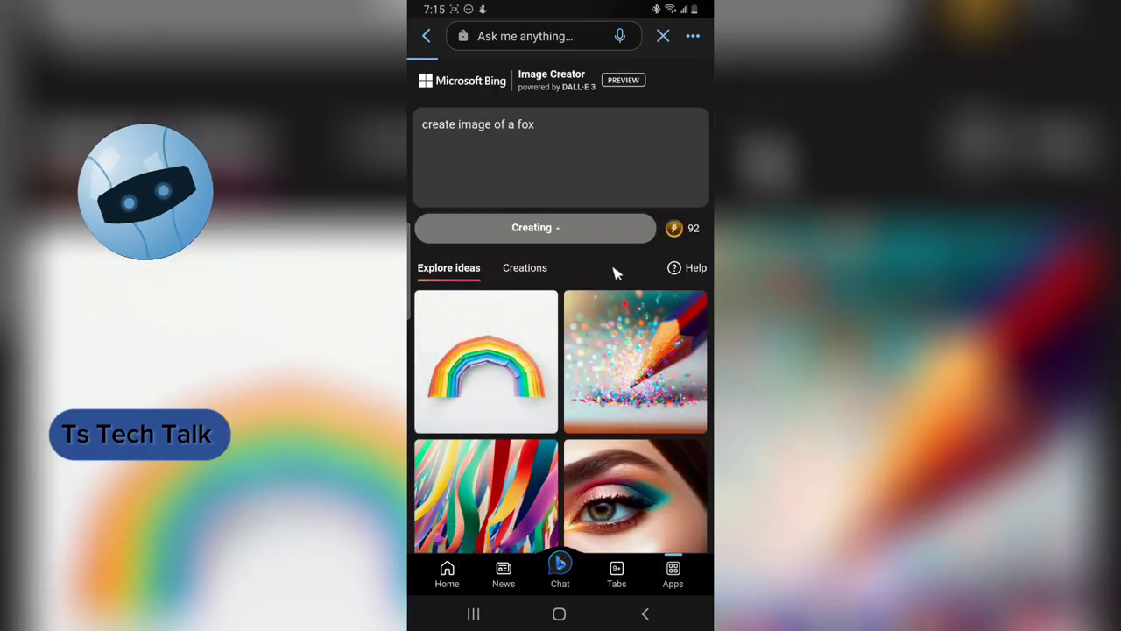
scroll(666, 326, "down", 1)
scroll(663, 324, "down", 1)
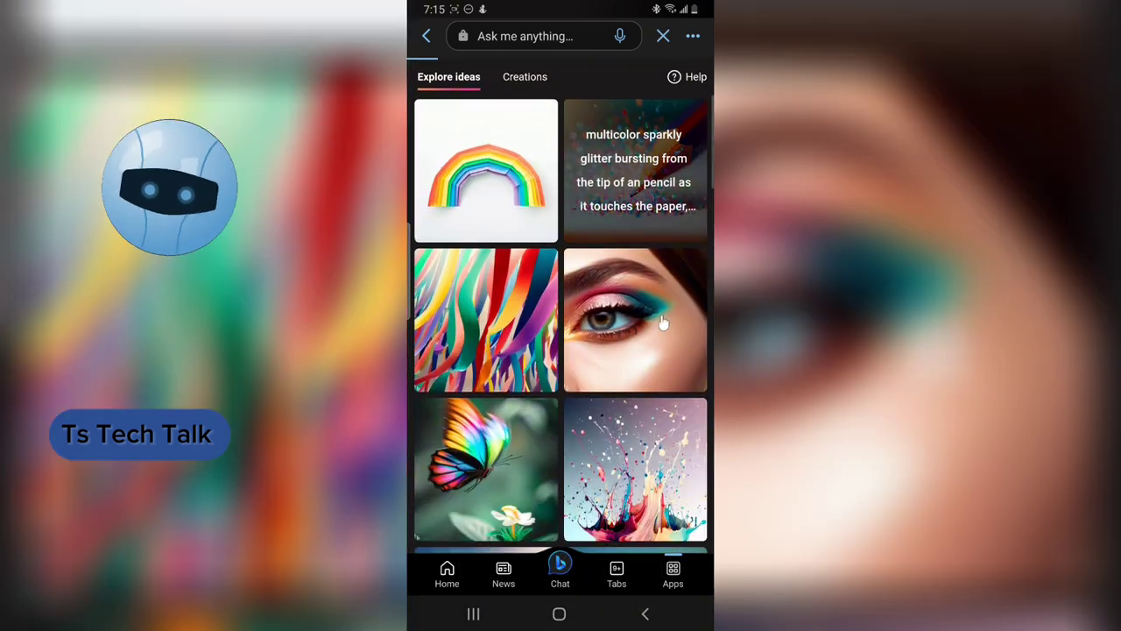
Examine the images generated for "create image of a fox" and the recent creations beneath them.
scroll(653, 368, "down", 2)
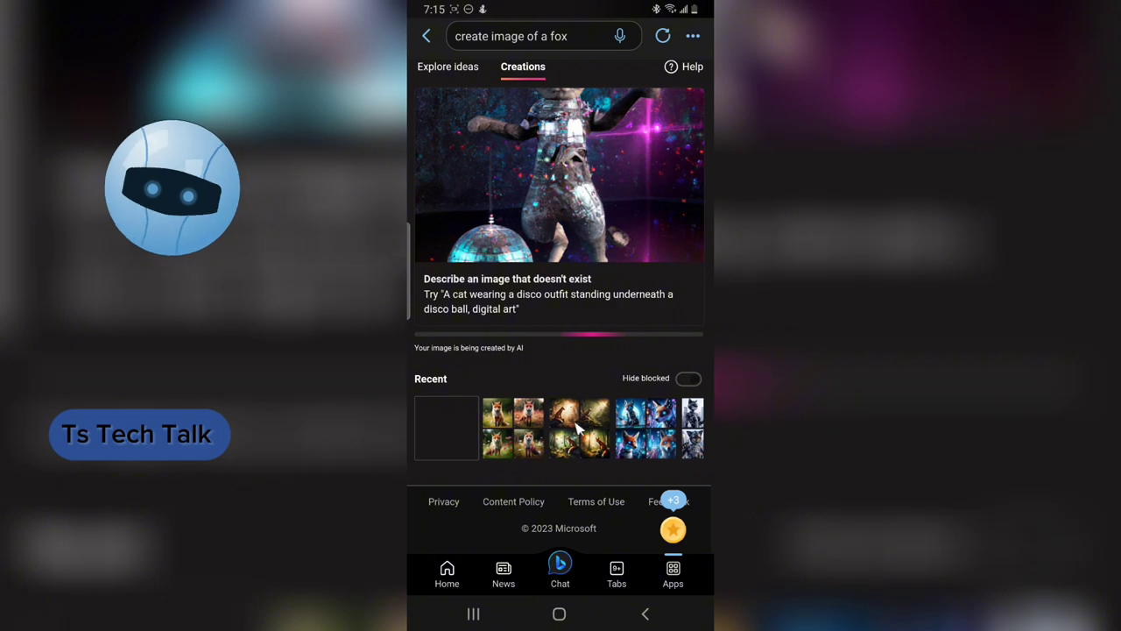
scroll(578, 337, "up", 3)
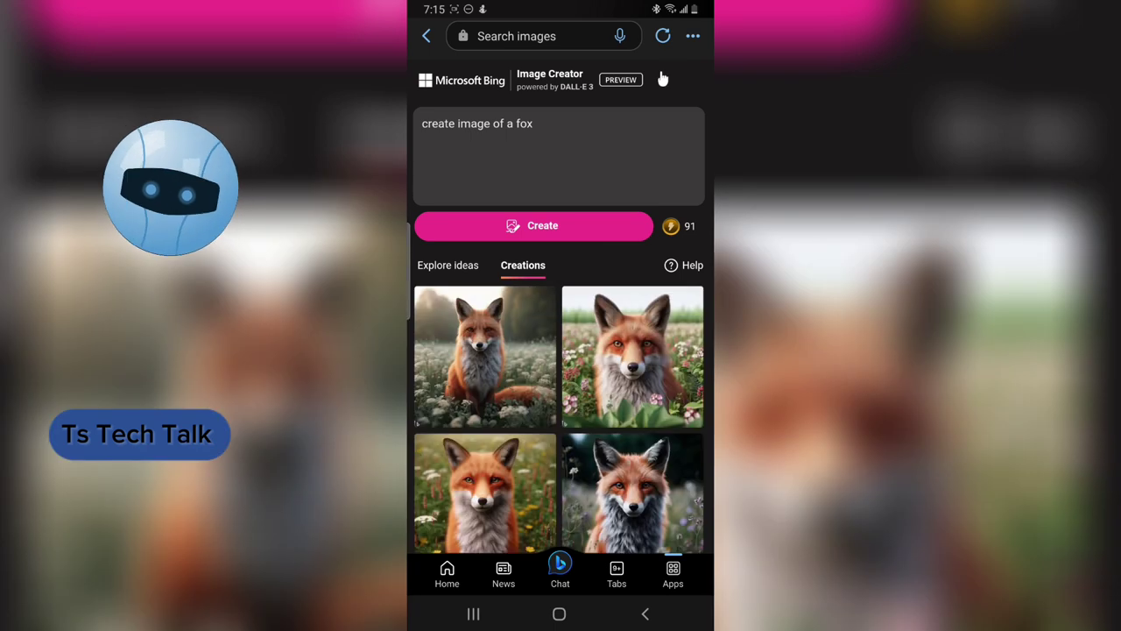
scroll(612, 361, "down", 1)
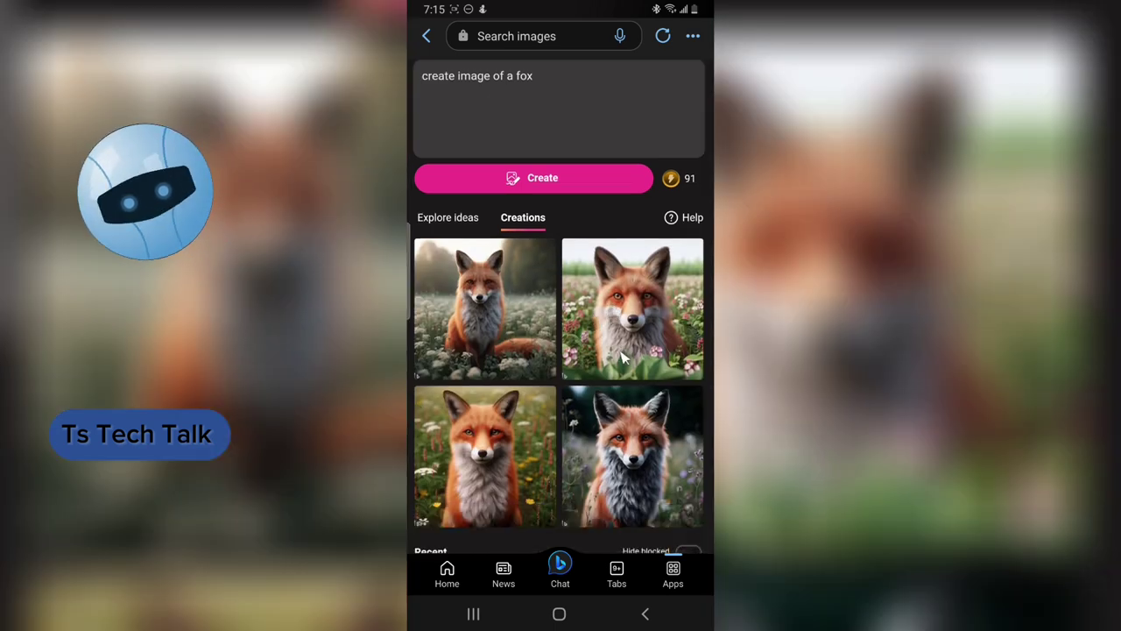
scroll(624, 357, "down", 1)
scroll(593, 261, "up", 2)
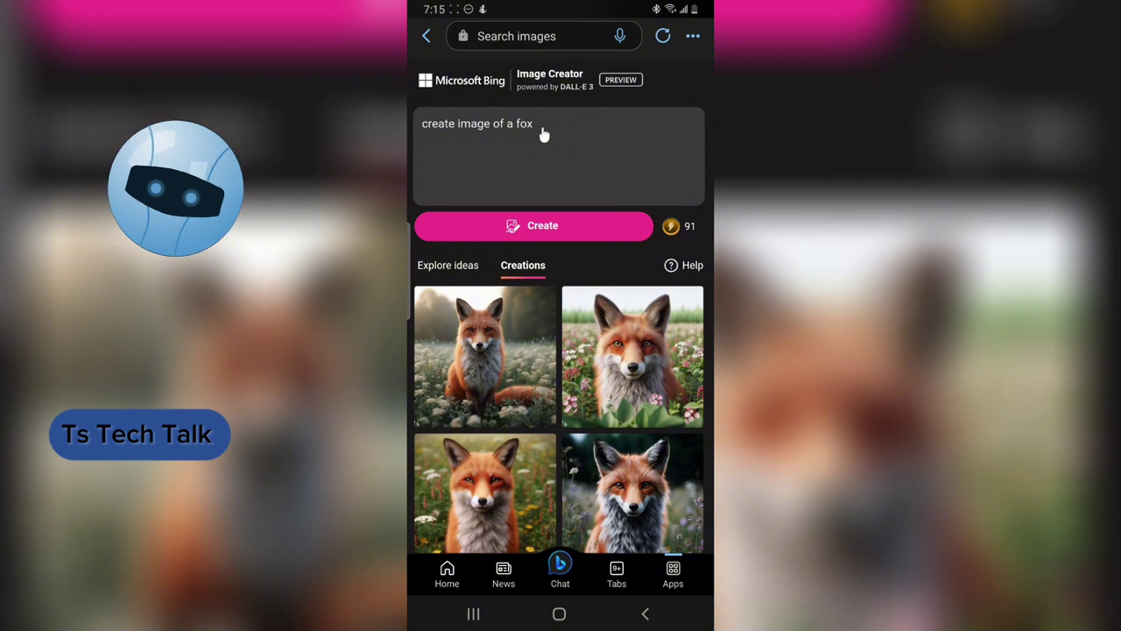
scroll(561, 321, "down", 2)
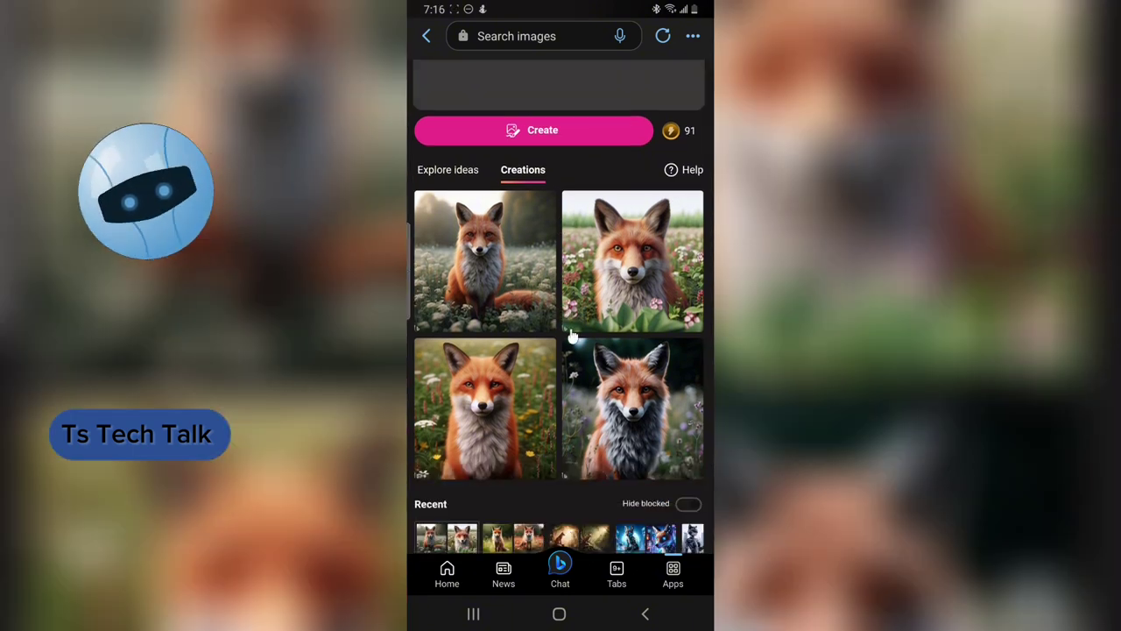
scroll(694, 368, "down", 1)
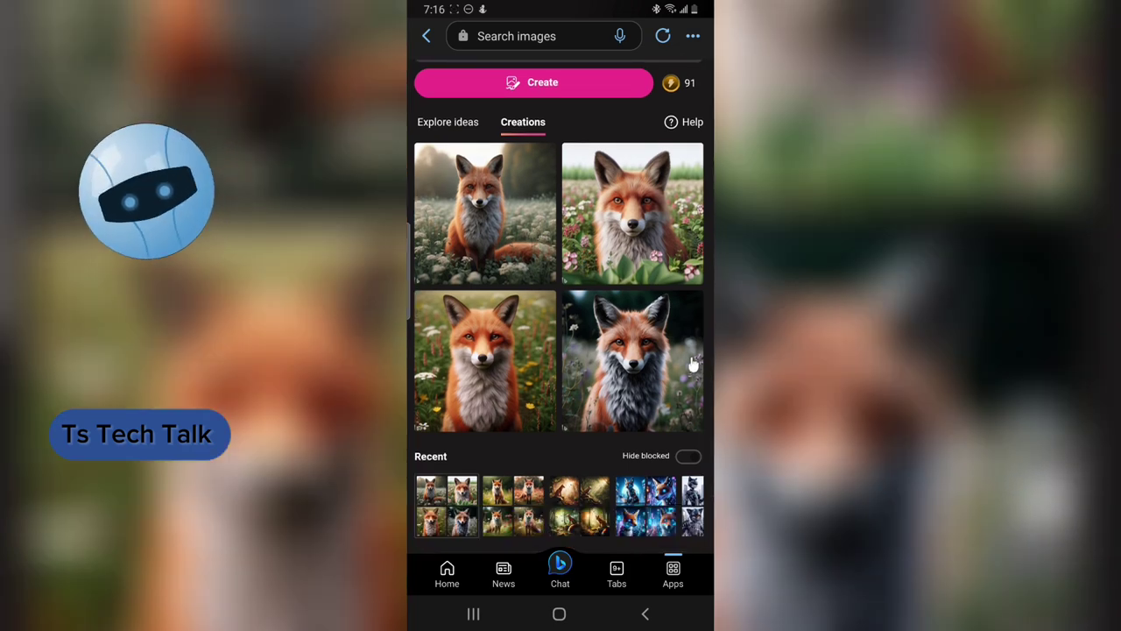
scroll(695, 365, "down", 2)
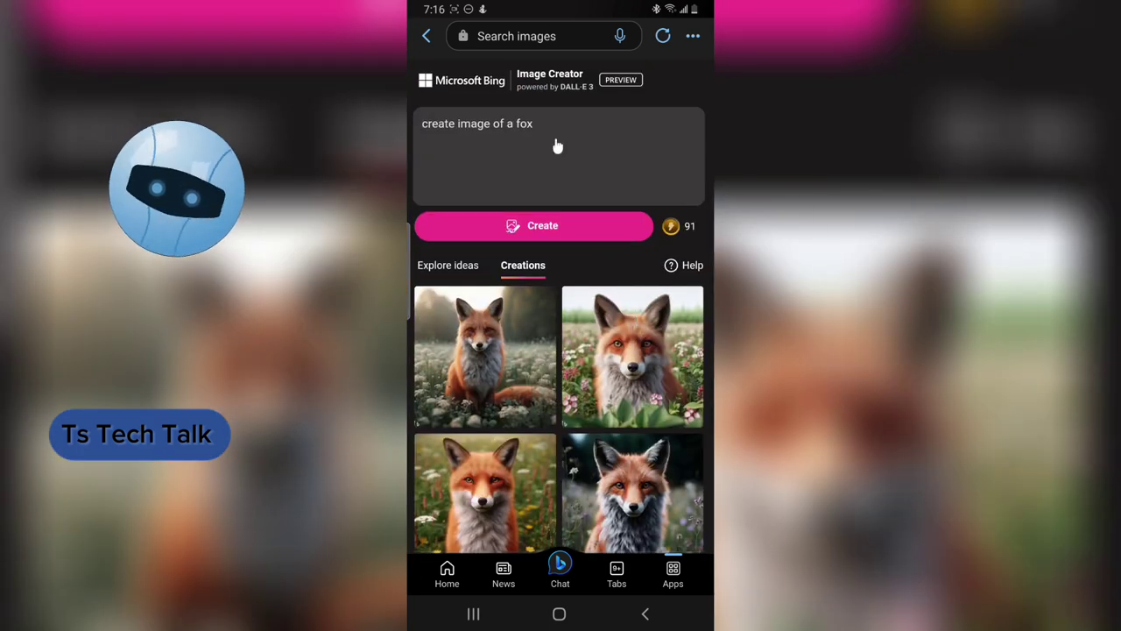
Extend the Image Creator prompt to "create image of a fox in a home" and generate the images.
left_click(557, 140)
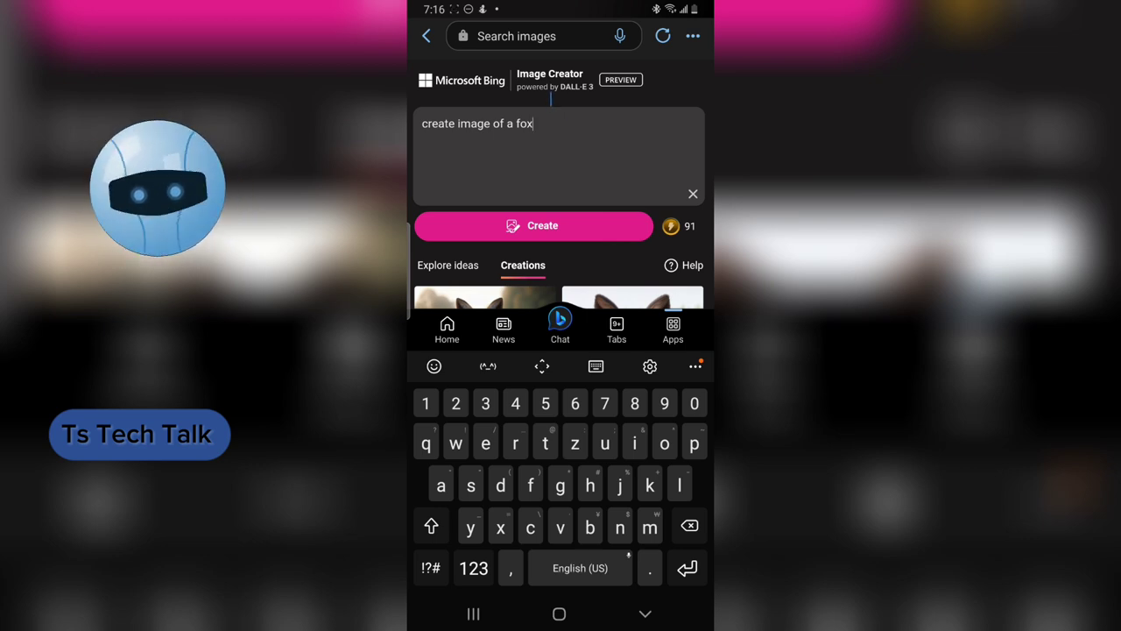
scroll(525, 203, "down", 5)
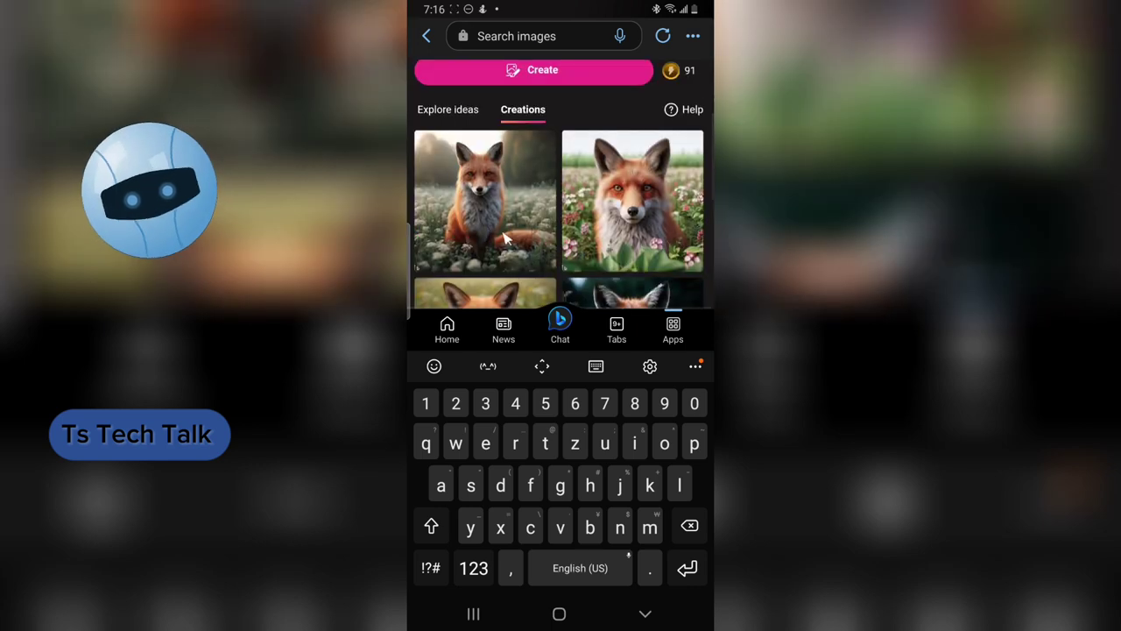
scroll(525, 203, "up", 5)
left_click(581, 111)
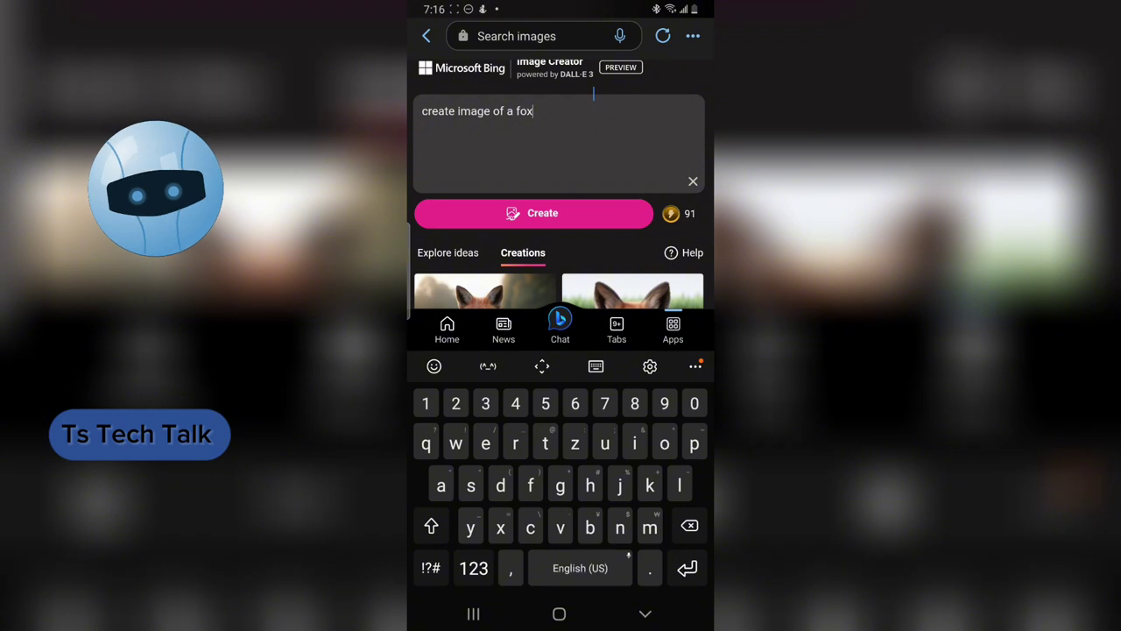
type("un a")
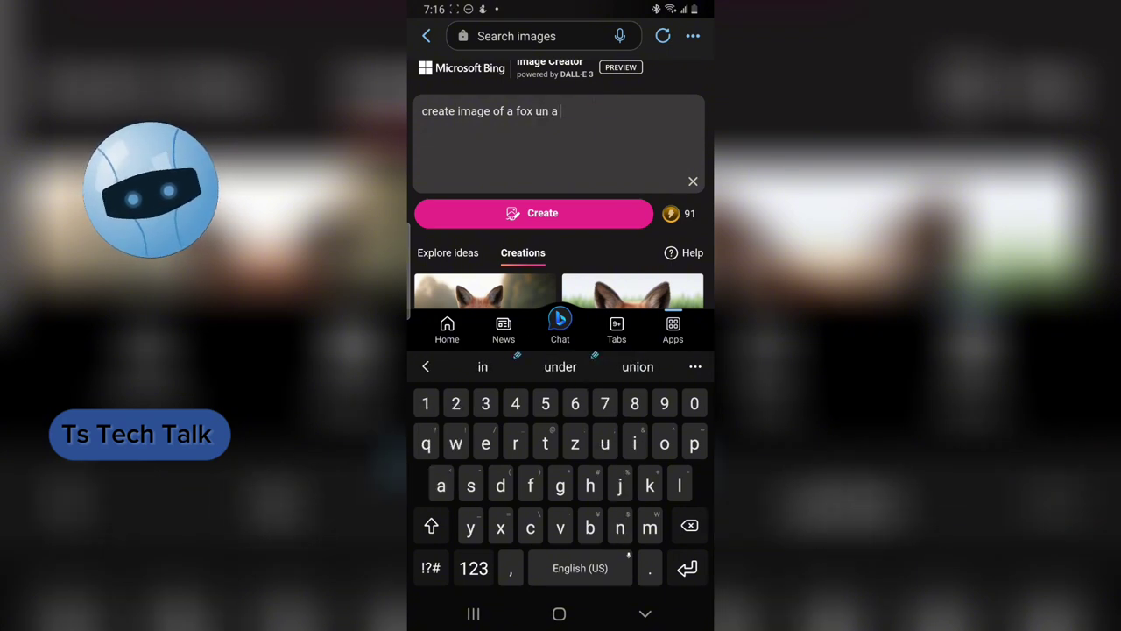
key("BackSpace")
key("BackSpace")
key("BackSpace")
key("BackSpace")
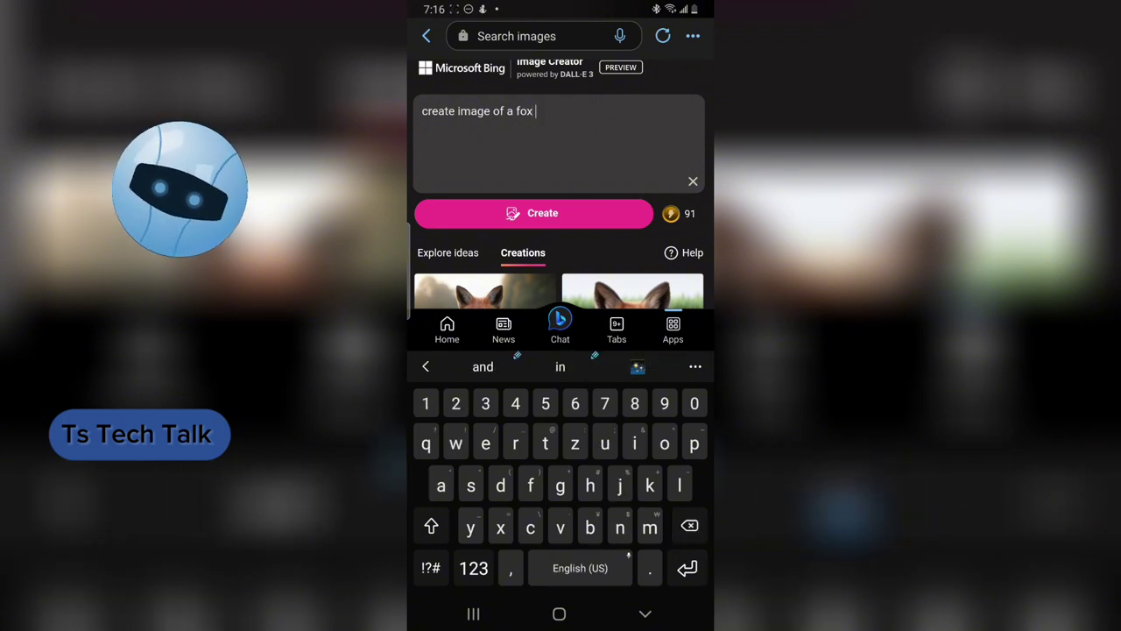
type("in a ")
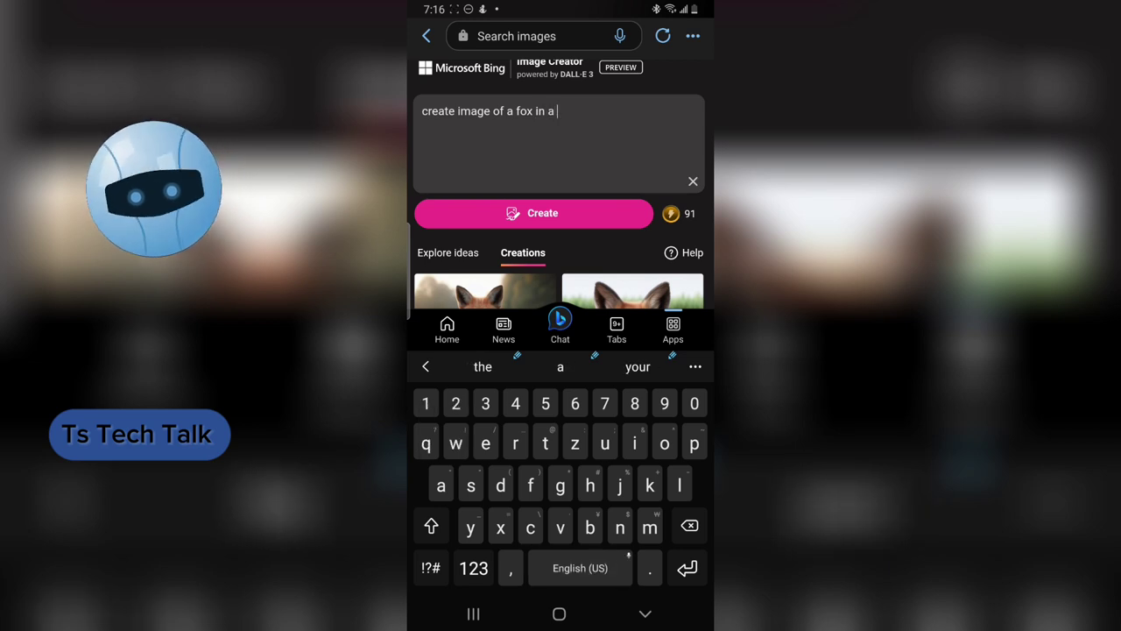
type("home")
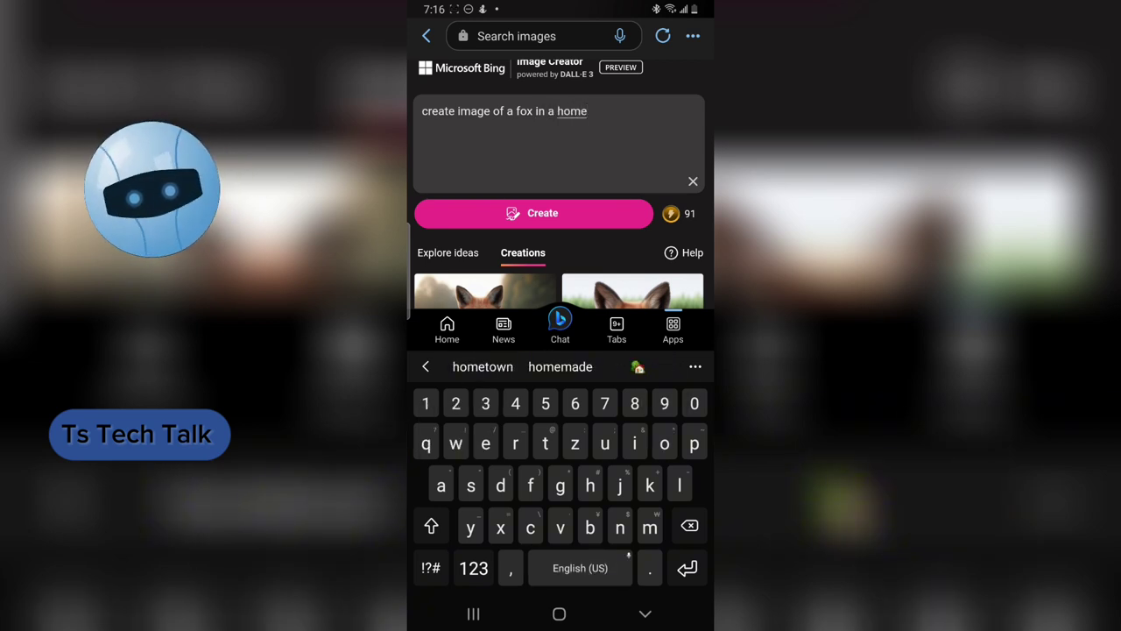
key("Return")
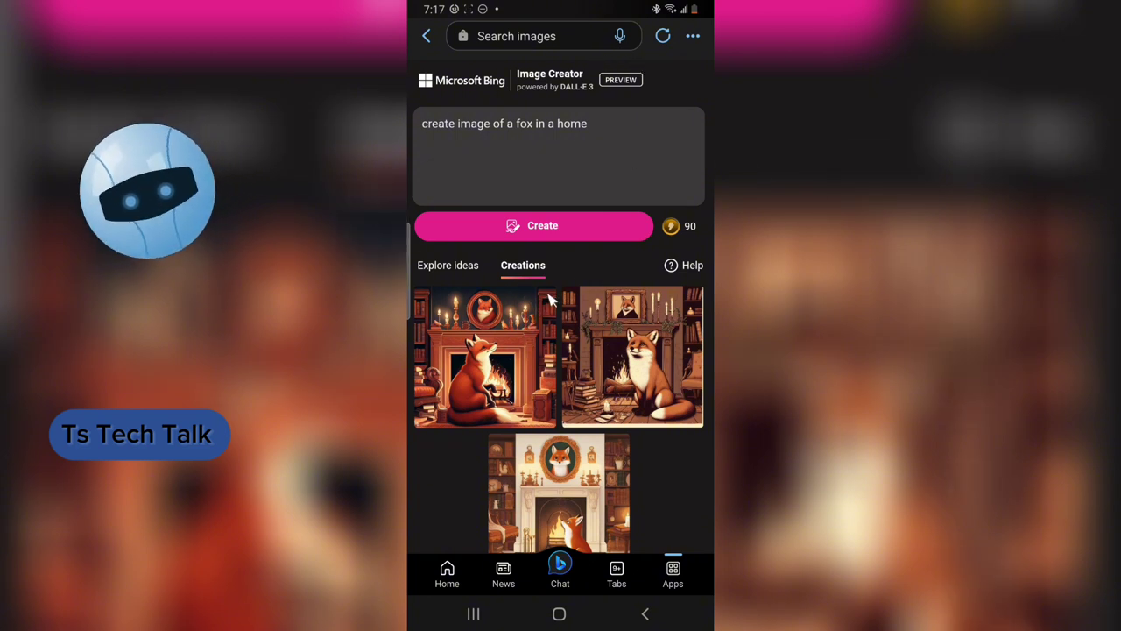
Examine the generated images of the fox in a home, including the framed pictures above the fireplaces.
mouse_move(550, 284)
left_mouse_down()
mouse_move(437, 298)
mouse_move(420, 377)
mouse_move(468, 431)
mouse_move(530, 429)
mouse_move(558, 355)
mouse_move(534, 286)
left_mouse_up()
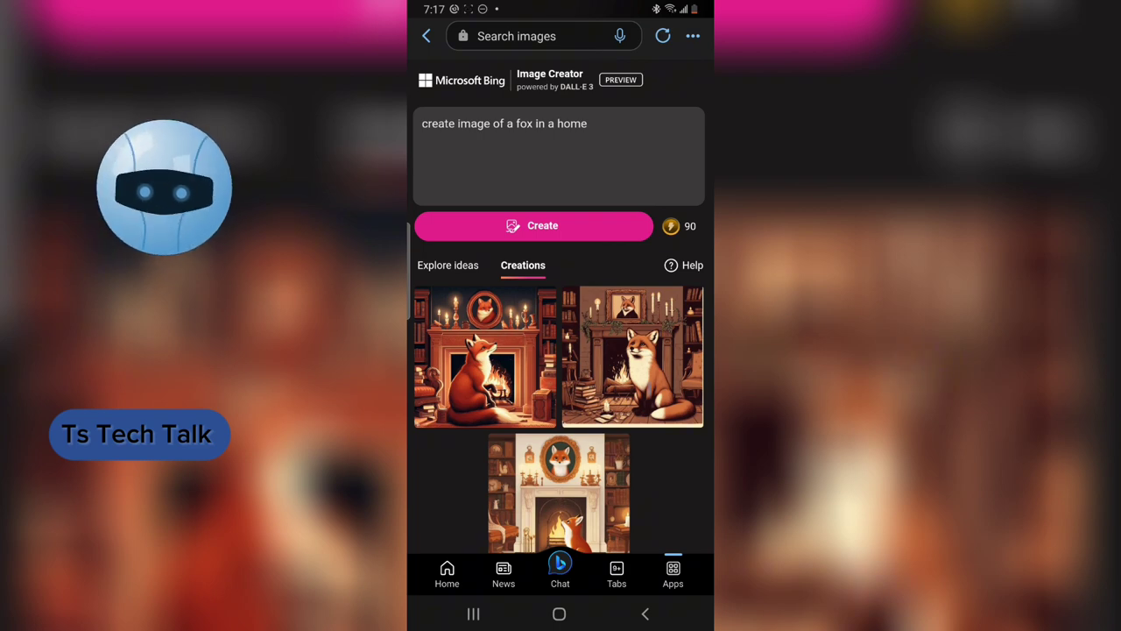
scroll(559, 350, "down", 5)
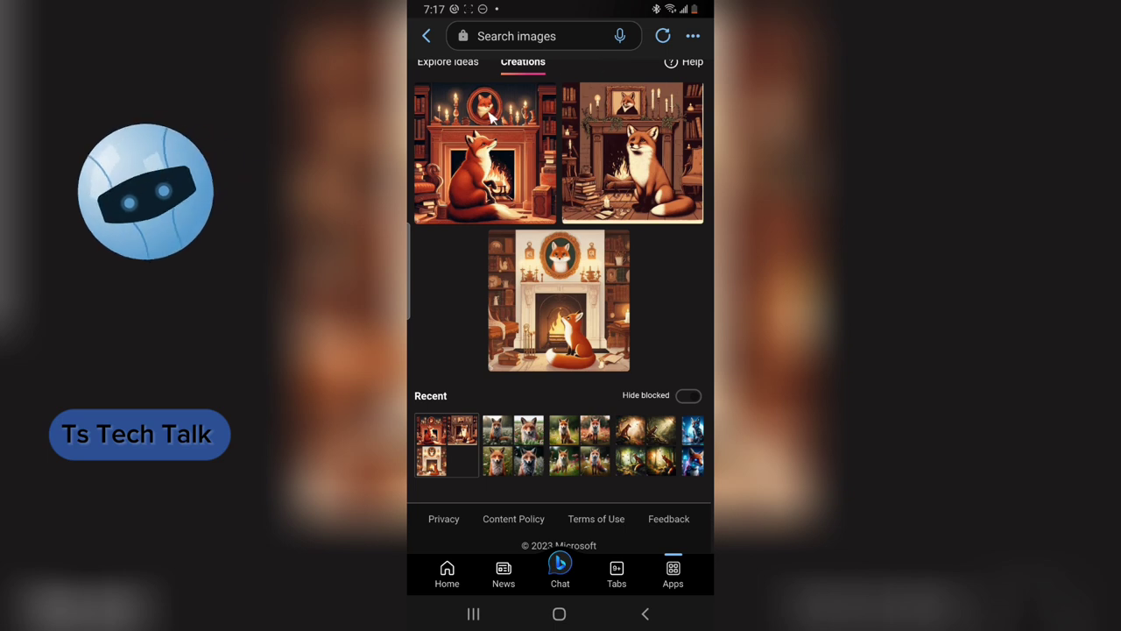
mouse_move(513, 105)
left_mouse_down()
mouse_move(457, 103)
mouse_move(501, 129)
mouse_move(513, 95)
left_mouse_up()
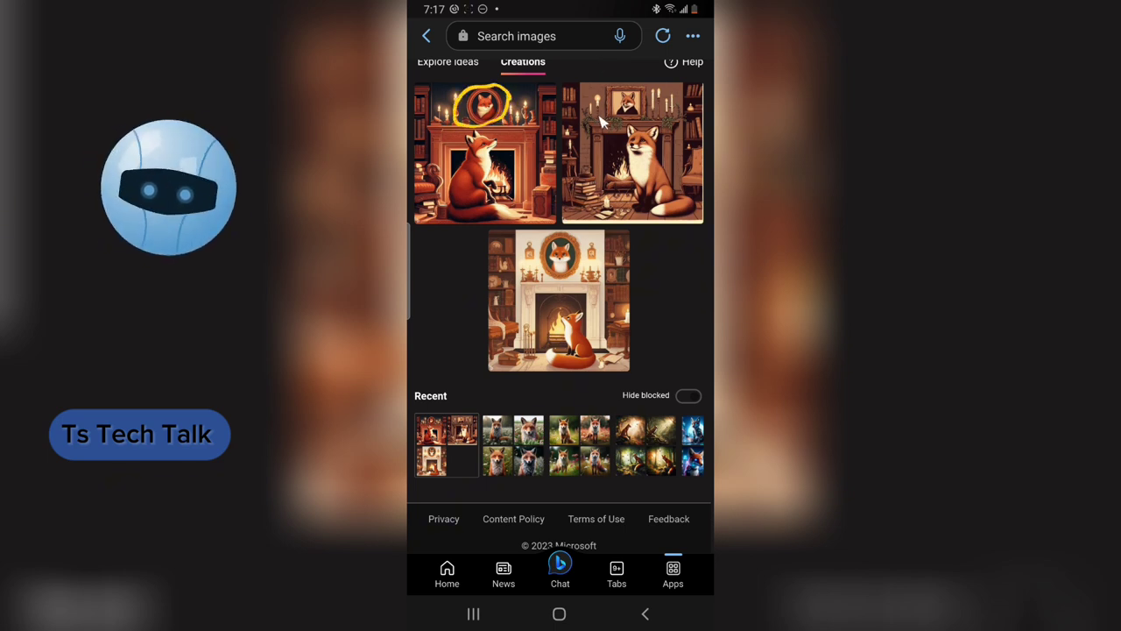
mouse_move(601, 101)
left_mouse_down()
mouse_move(655, 109)
mouse_move(608, 92)
left_mouse_up()
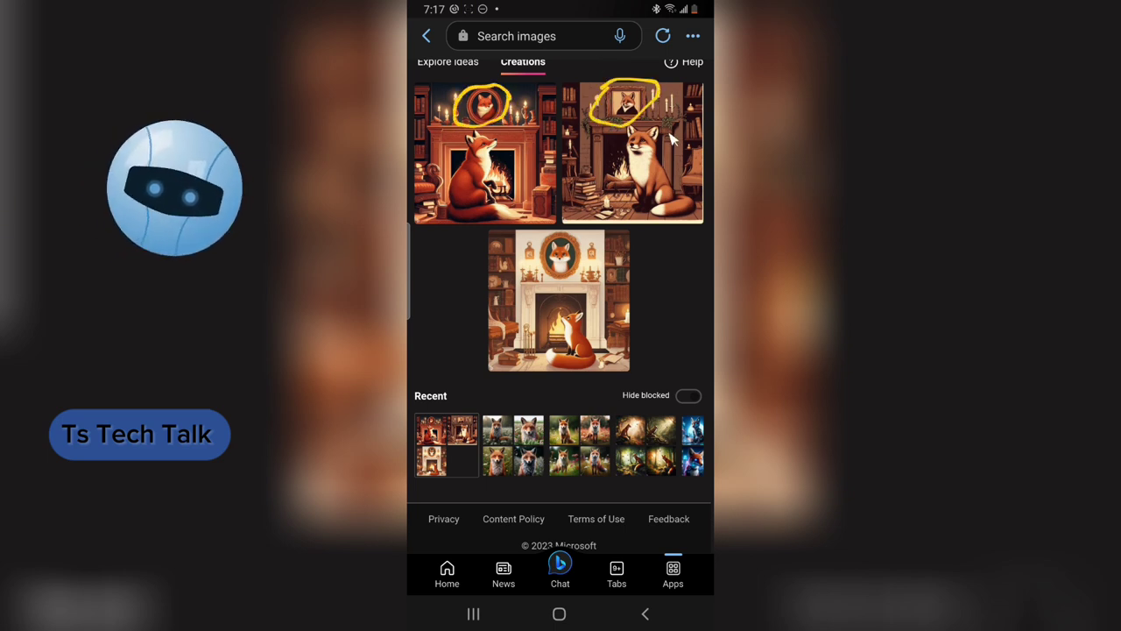
mouse_move(580, 238)
left_mouse_down()
mouse_move(519, 254)
mouse_move(569, 291)
left_mouse_up()
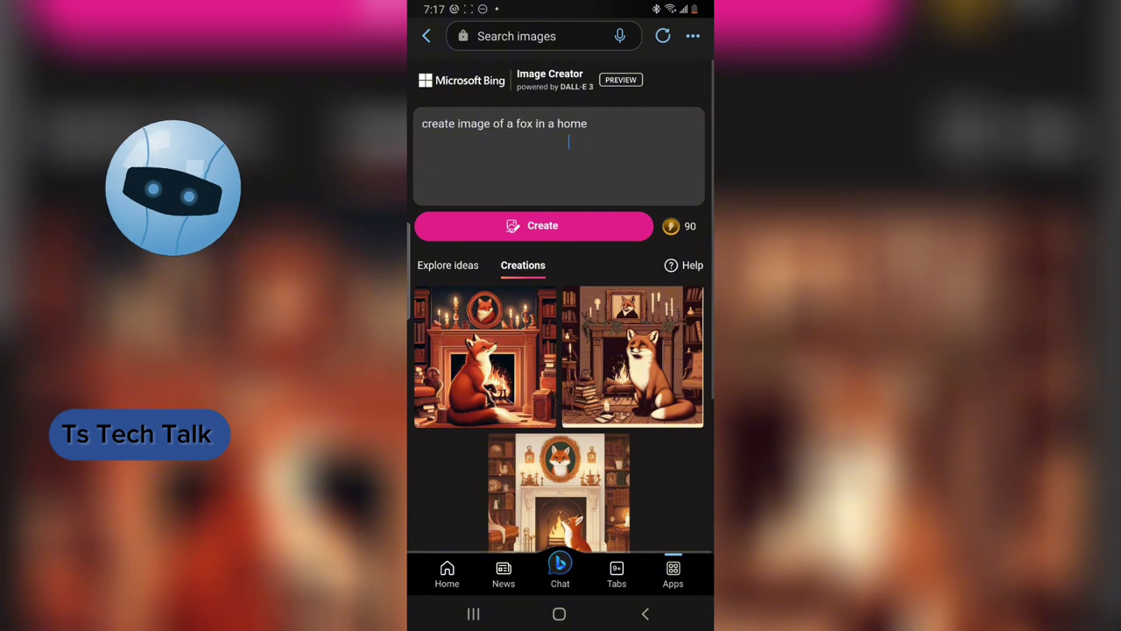
Insert "pet" after "fox" so the prompt reads "create image of a fox pet in a home", and generate the images.
left_click(602, 123)
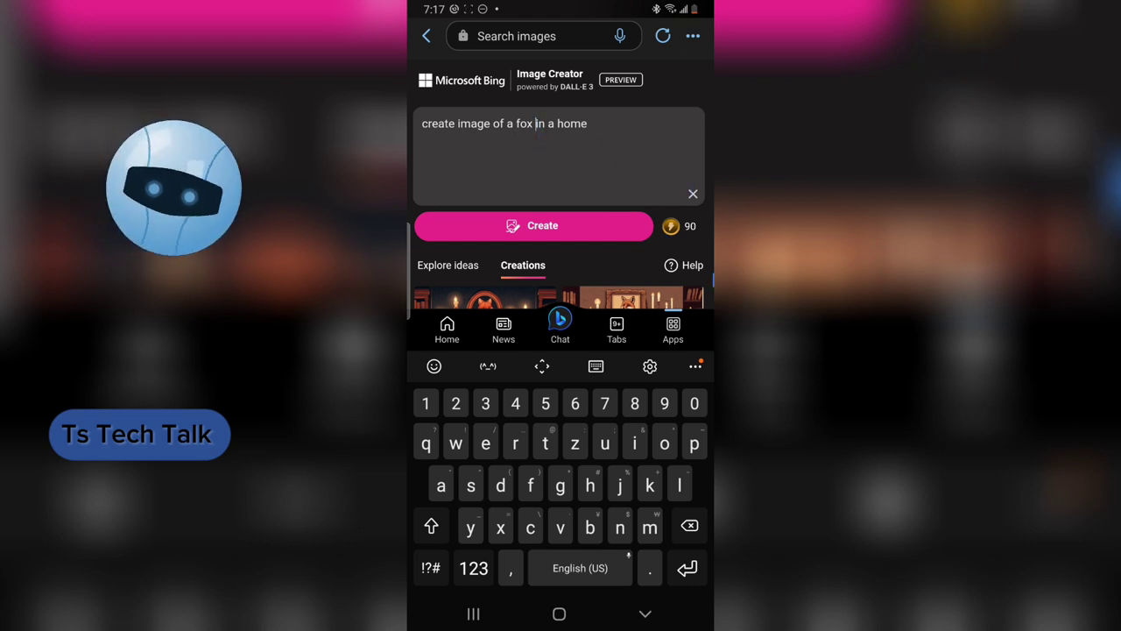
type("pet")
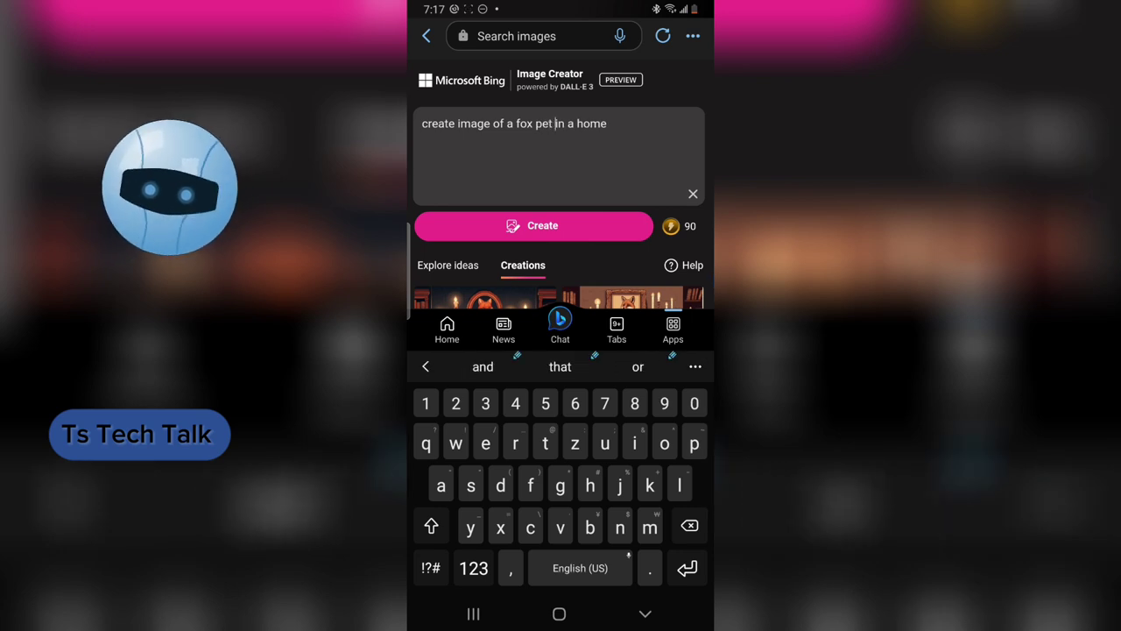
key("Return")
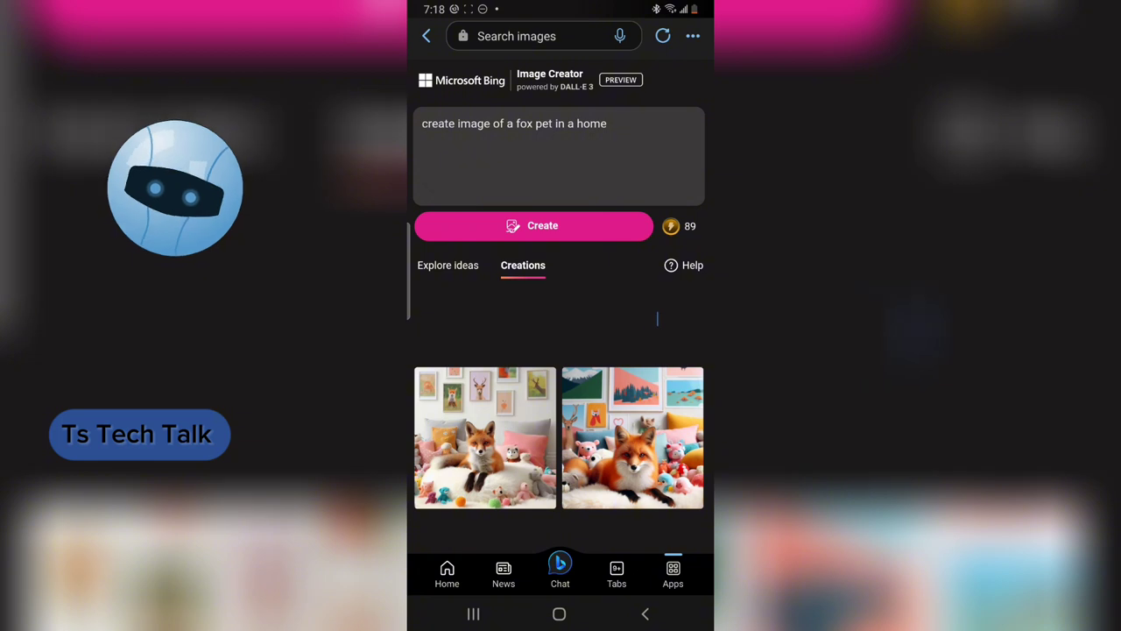
View the fox pet images and reopen the recent creations for "create image of a fox in a home" and "create image of a fox".
scroll(559, 350, "down", 2)
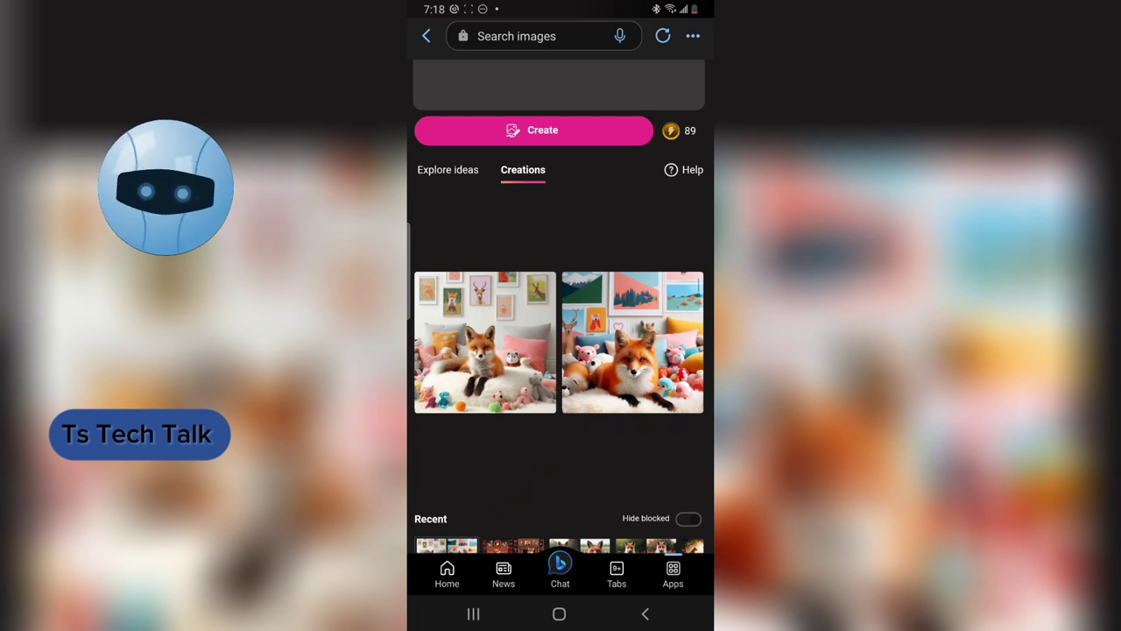
scroll(559, 350, "down", 2)
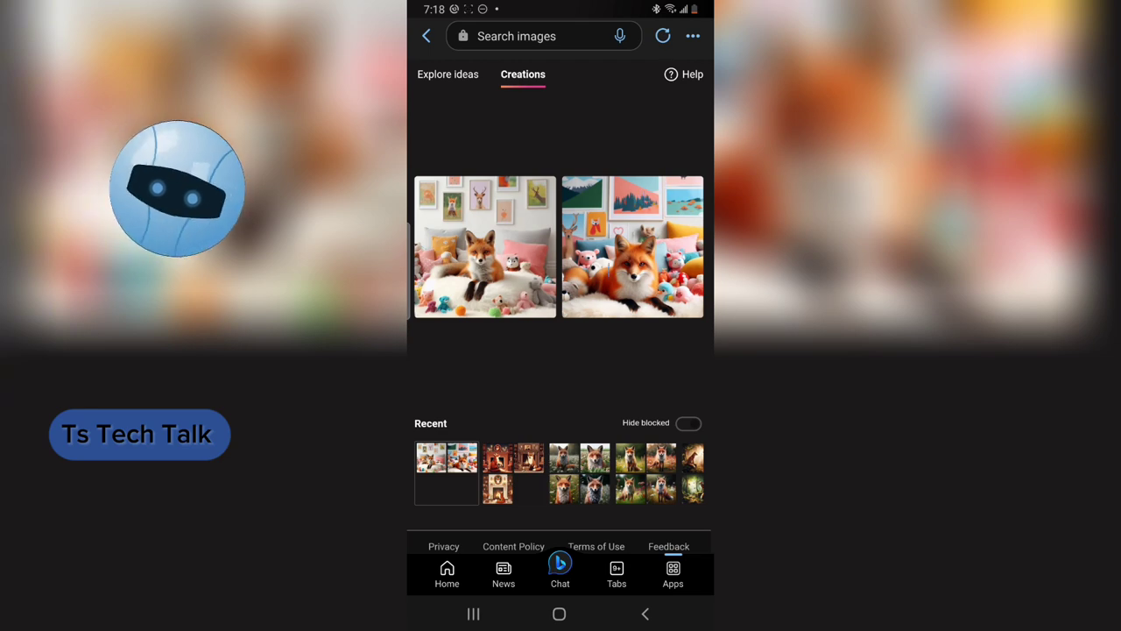
left_click(513, 473)
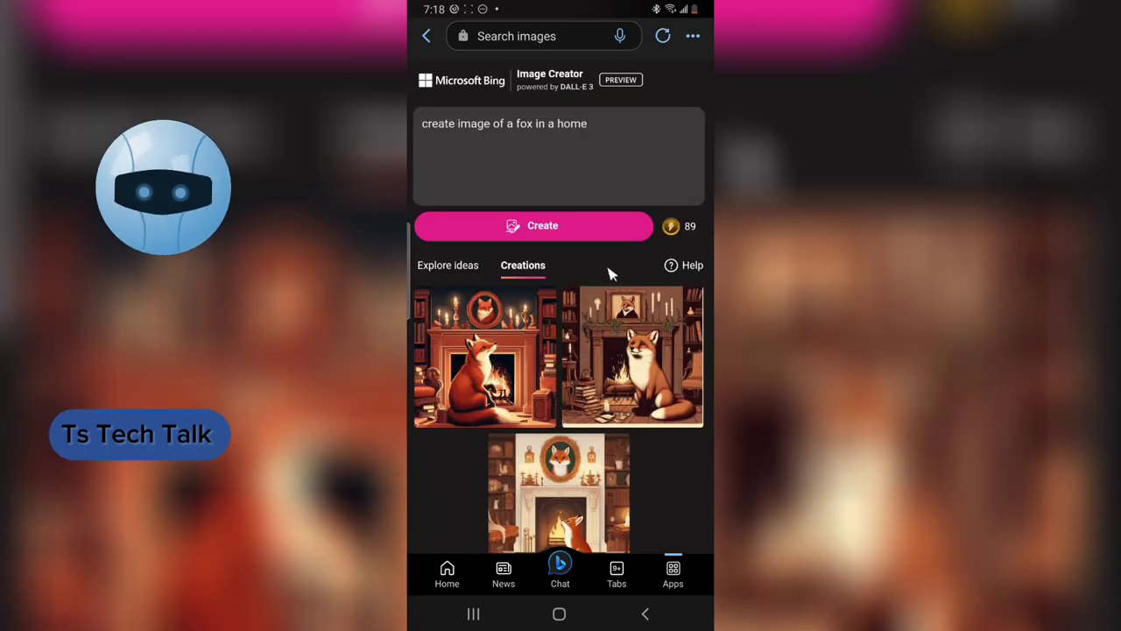
scroll(611, 274, "down", 4)
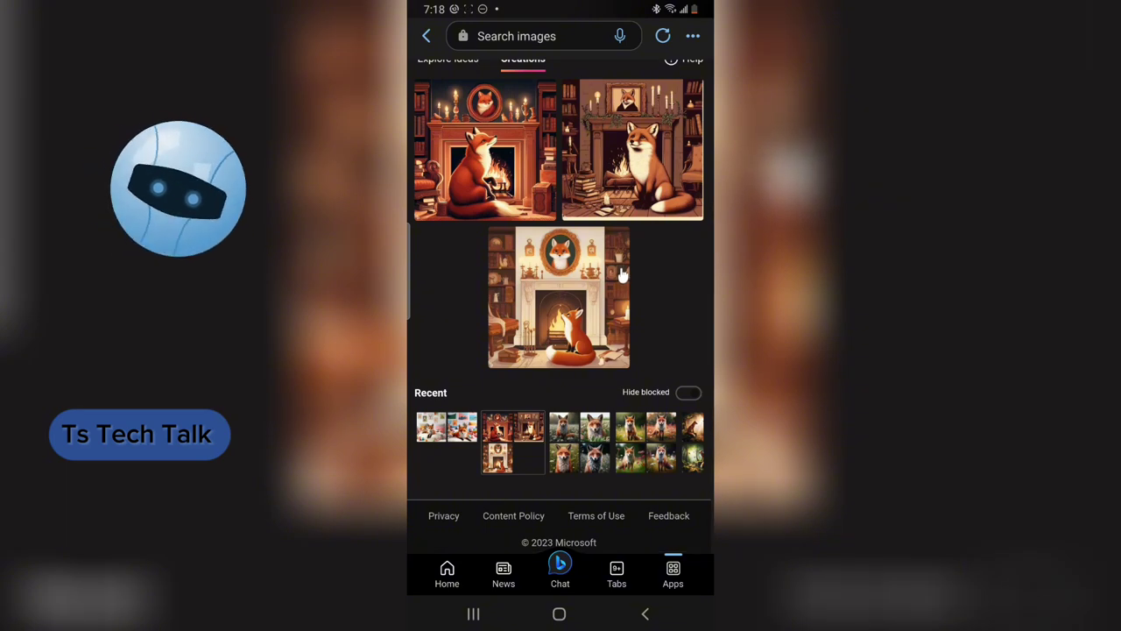
left_click(579, 442)
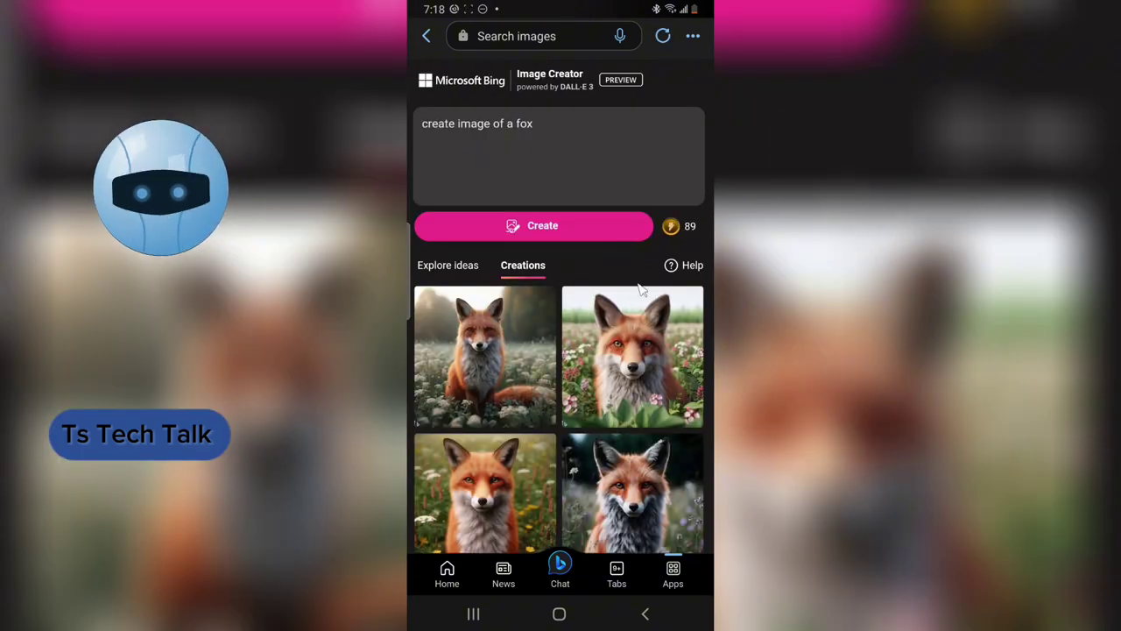
scroll(655, 300, "down", 3)
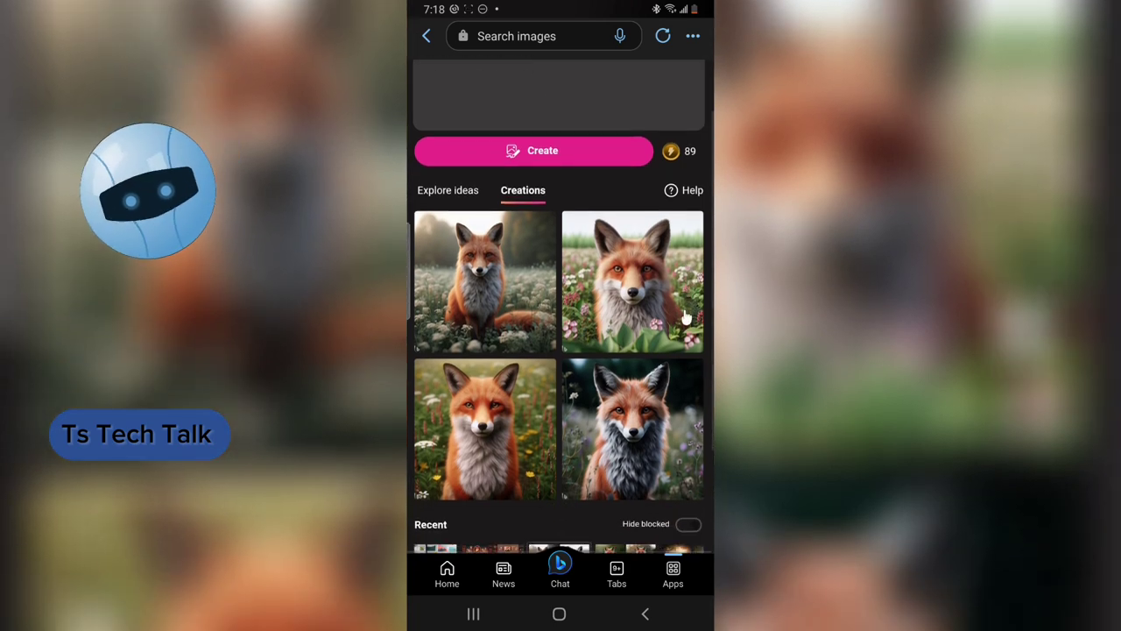
Open the older "A fox" creations from the recent sets and look through their forest and meadow images.
scroll(687, 318, "down", 2)
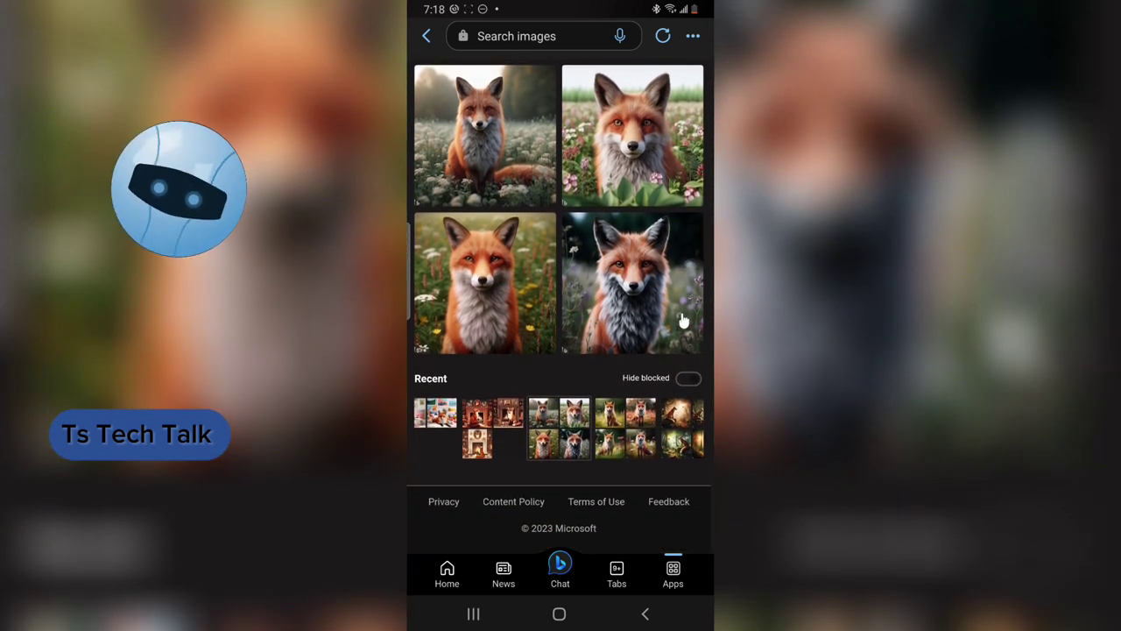
left_click(684, 320)
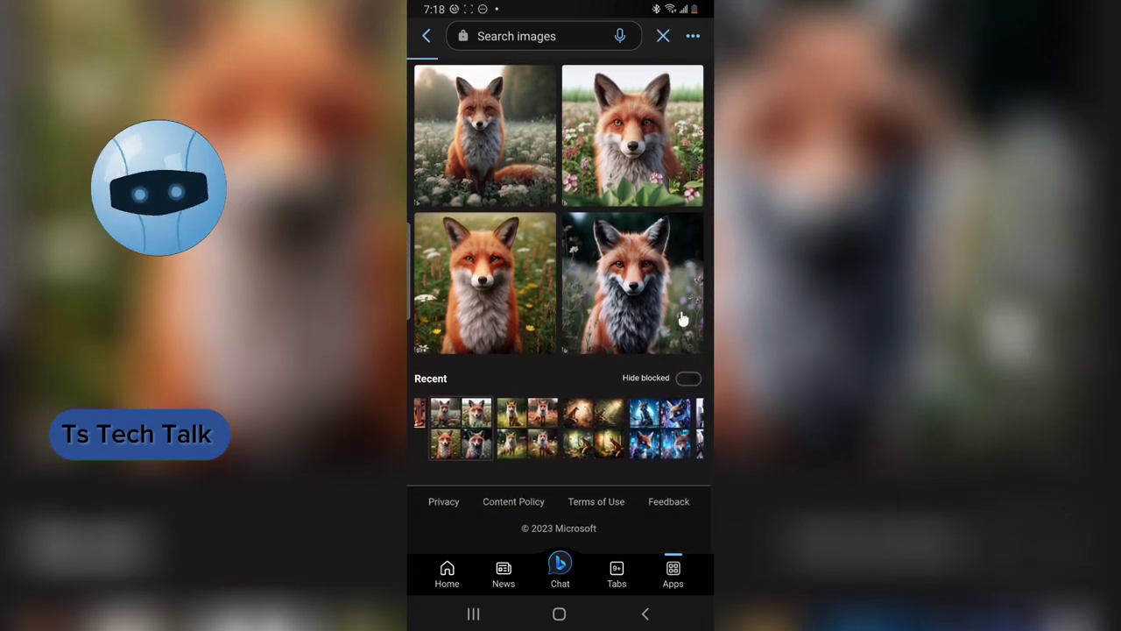
scroll(691, 328, "down", 2)
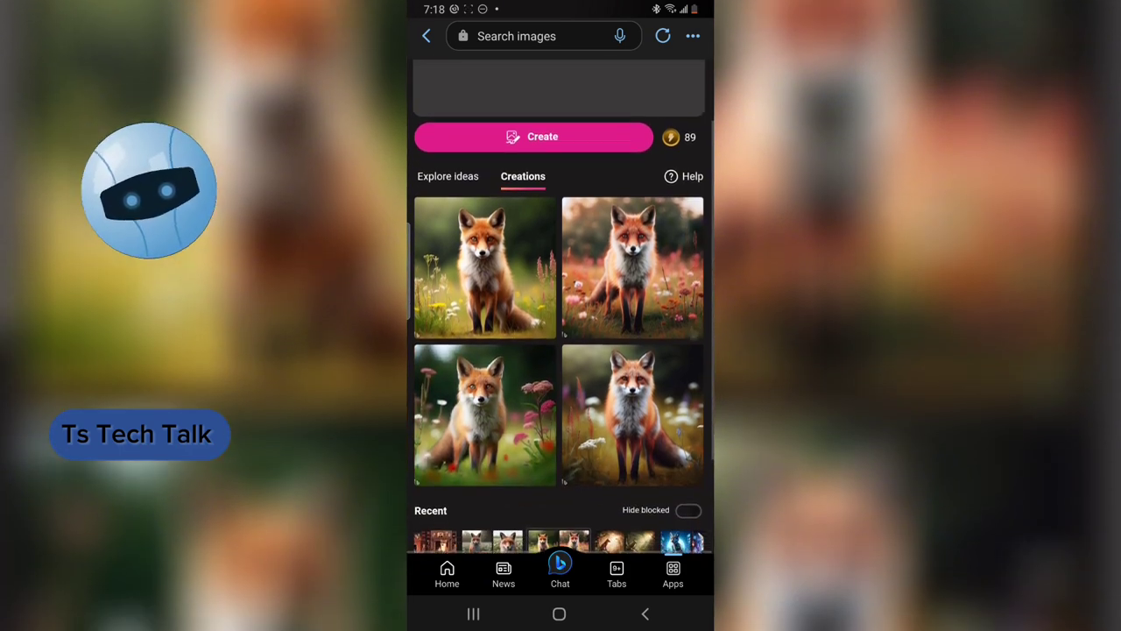
scroll(692, 333, "down", 2)
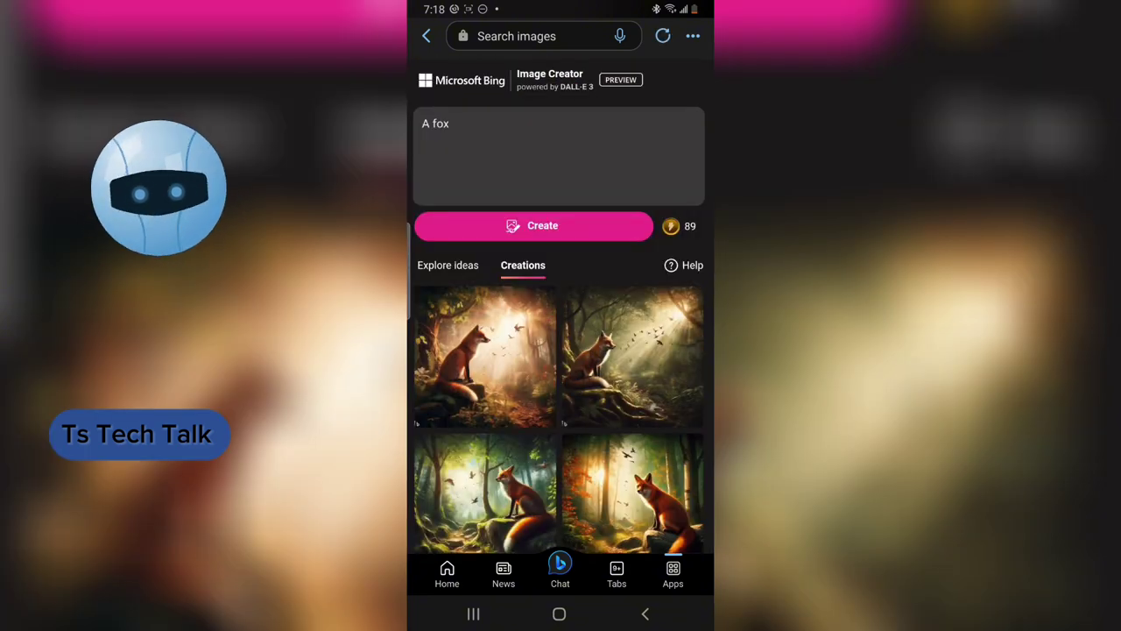
scroll(693, 329, "down", 5)
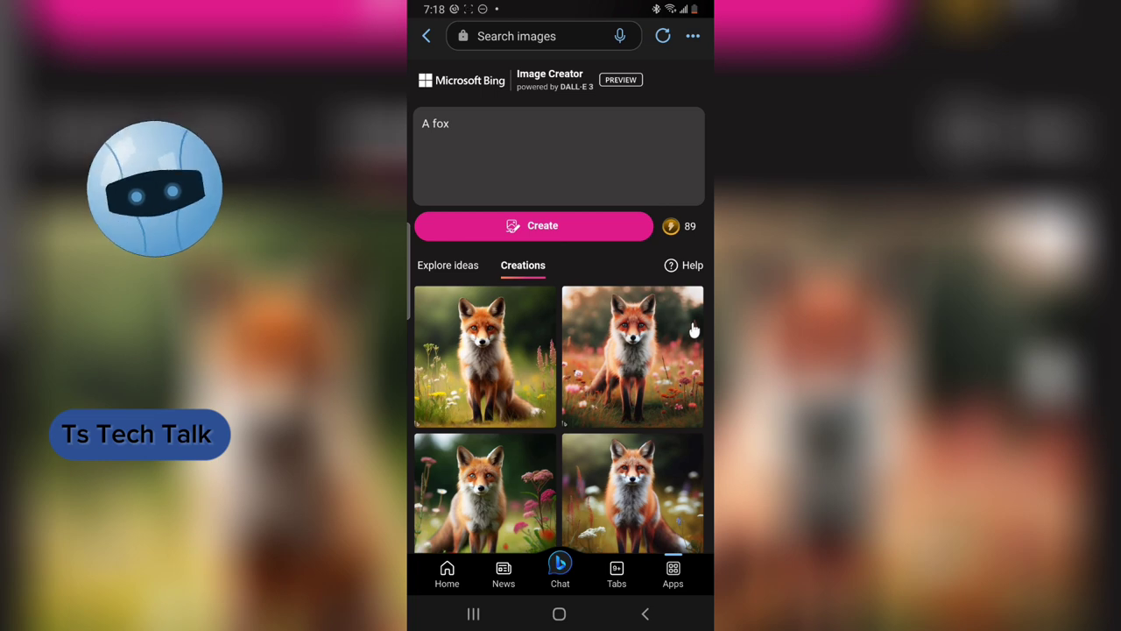
scroll(693, 330, "down", 3)
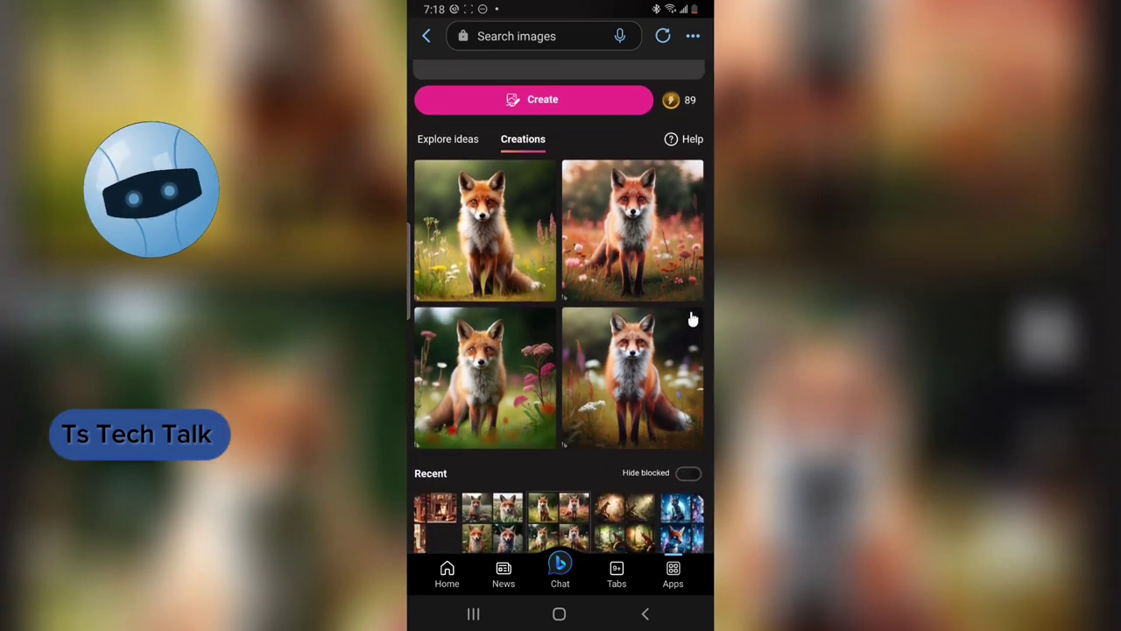
Look over the "A fox" creations and reopen the recent set for "create image of a fox pet in a home".
scroll(648, 290, "up", 2)
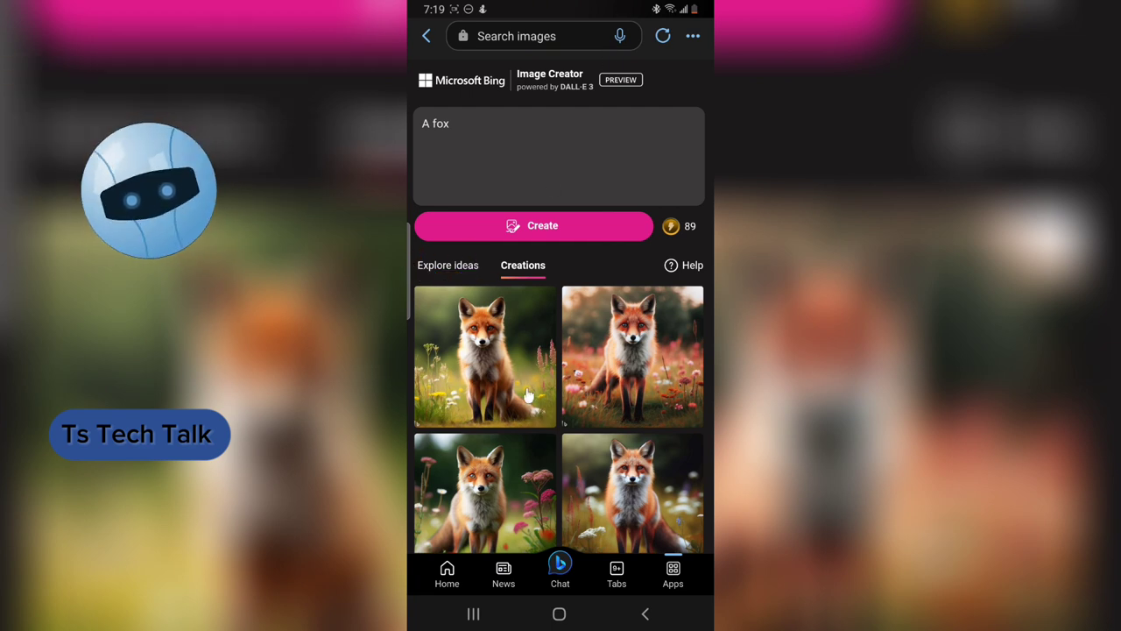
scroll(524, 395, "down", 5)
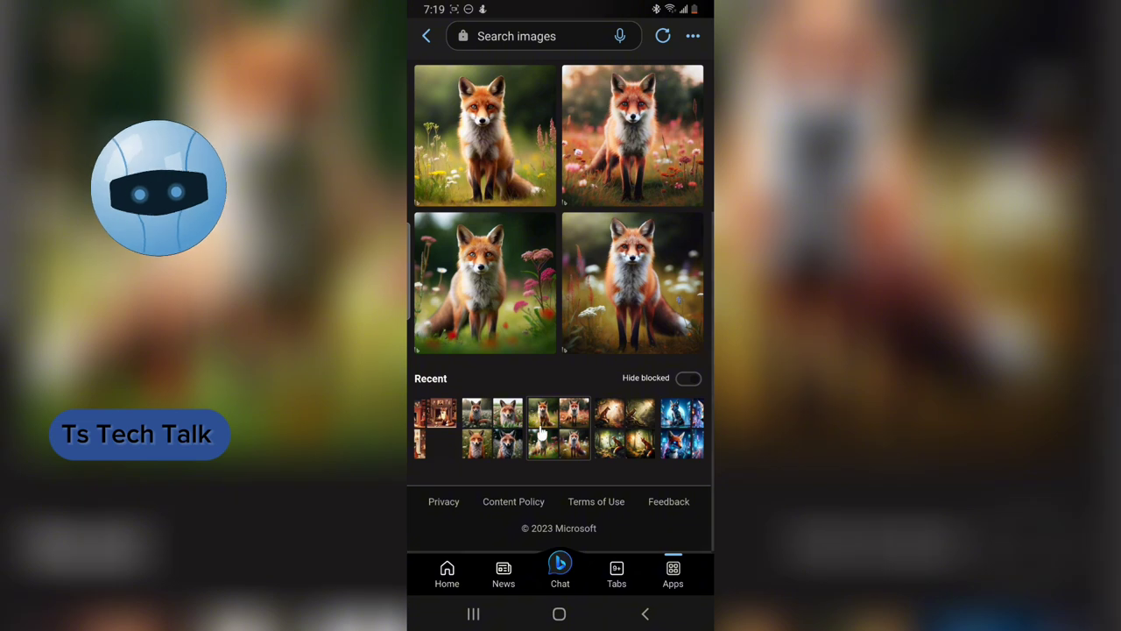
left_click(444, 429)
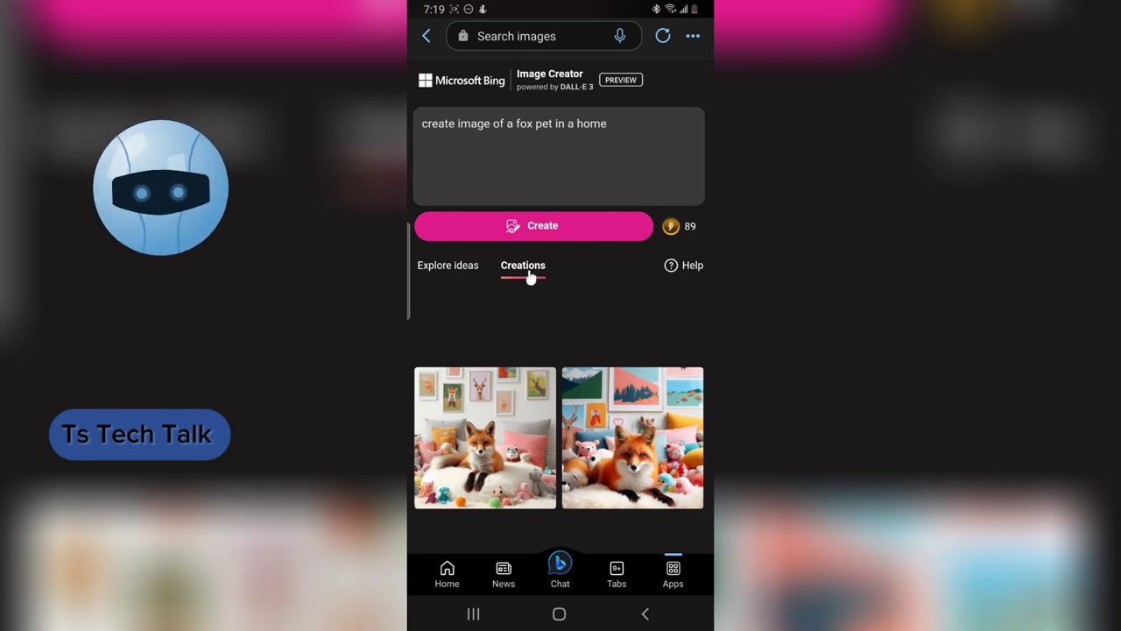
Switch from the creations to the explore ideas gallery and browse its sample images down to the Southern France street scene.
left_click(477, 276)
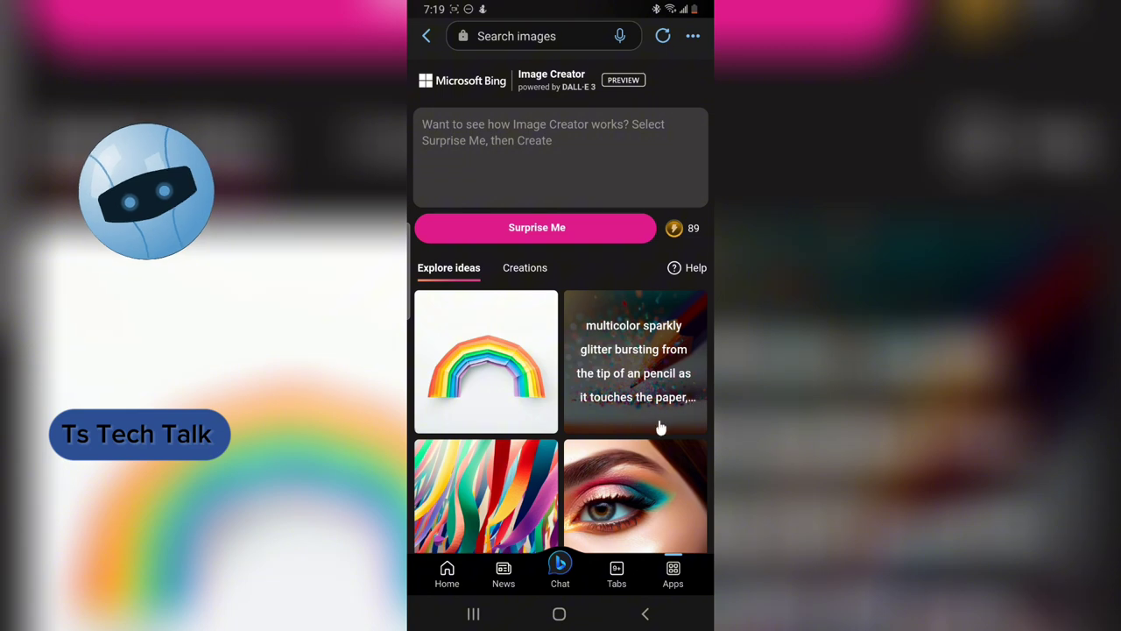
scroll(569, 350, "down", 3)
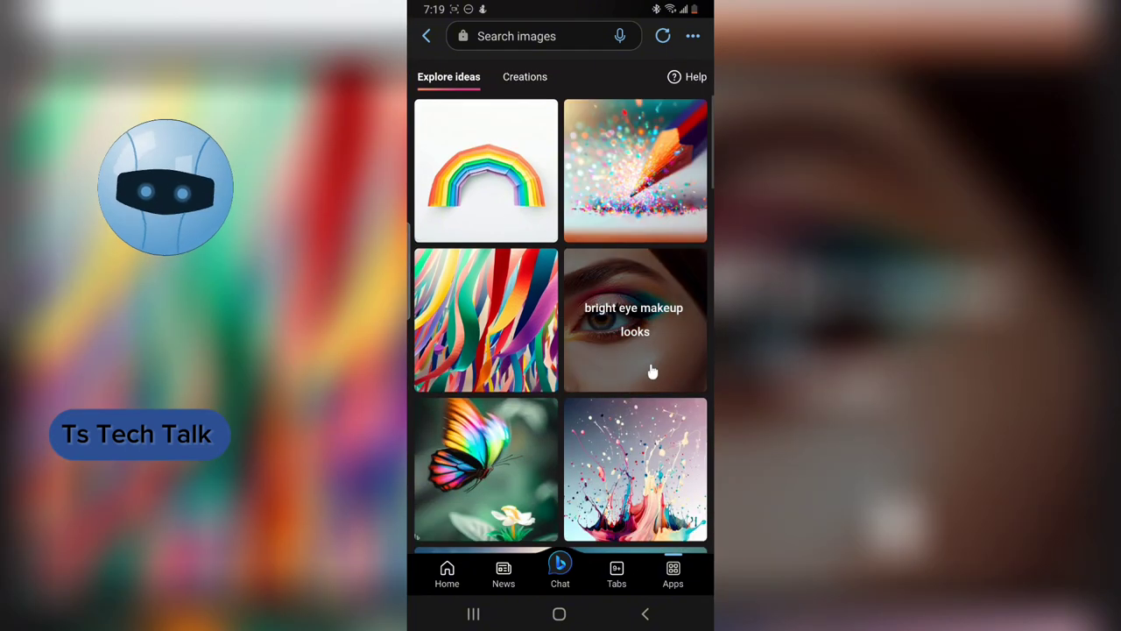
scroll(652, 350, "down", 5)
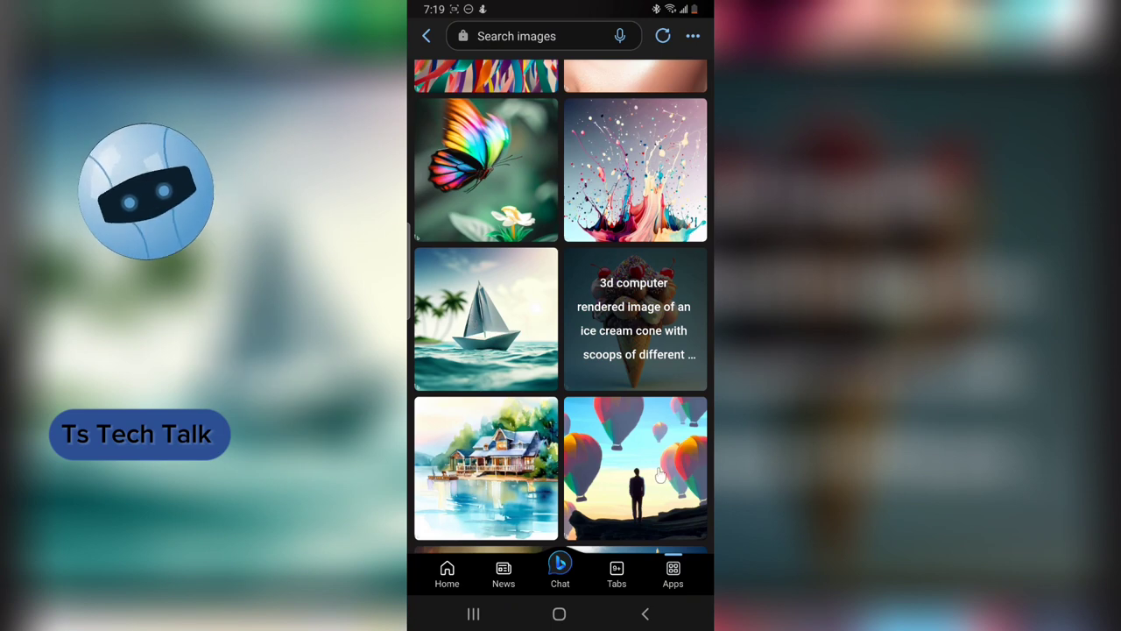
scroll(674, 470, "down", 2)
scroll(675, 470, "down", 1)
scroll(682, 486, "down", 2)
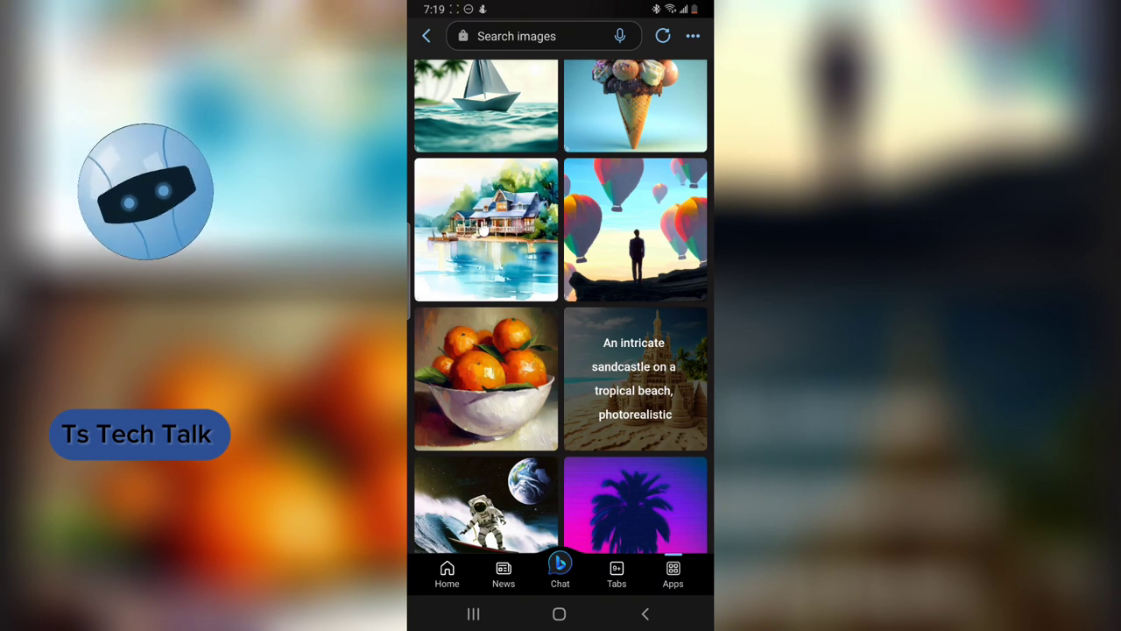
scroll(483, 226, "down", 1)
scroll(554, 324, "down", 3)
scroll(584, 320, "down", 2)
scroll(622, 339, "down", 4)
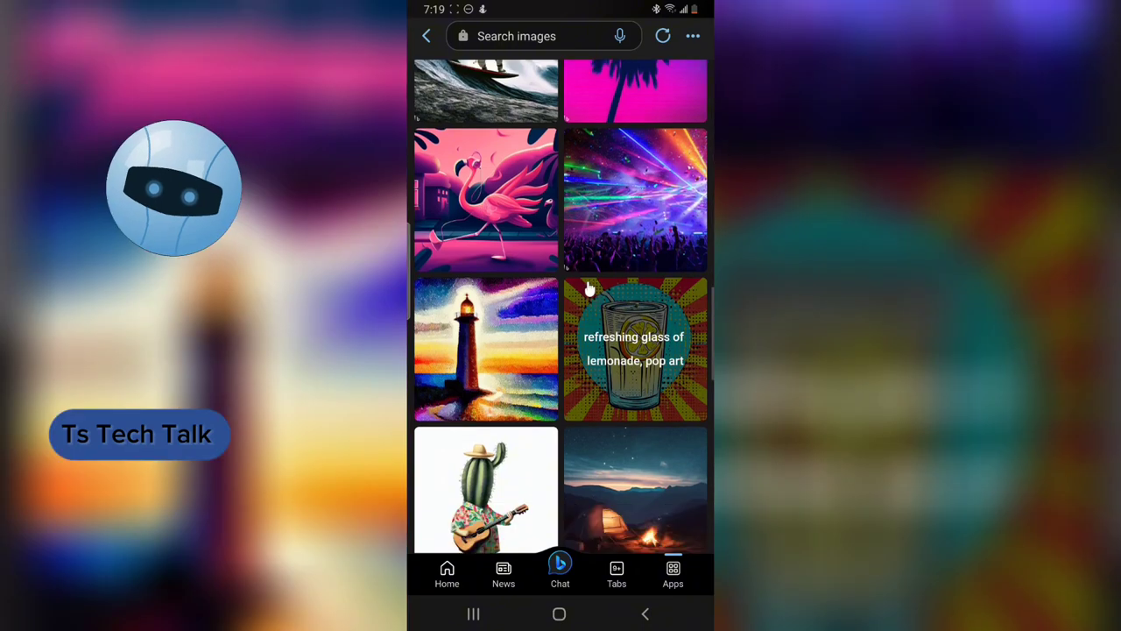
scroll(589, 287, "down", 3)
scroll(631, 313, "down", 2)
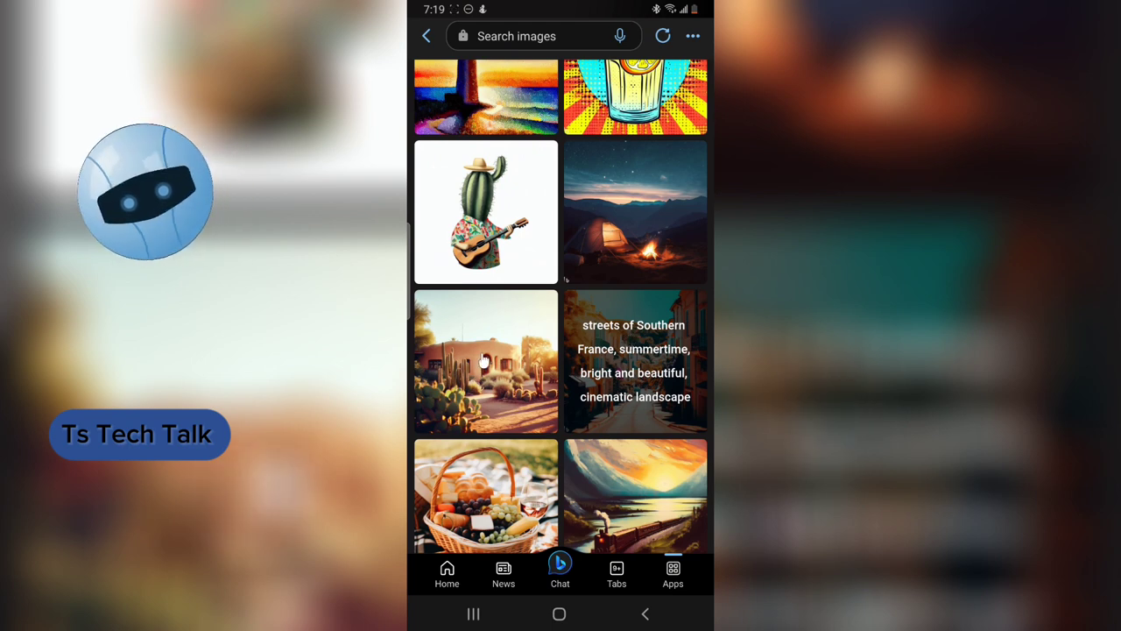
scroll(515, 386, "down", 2)
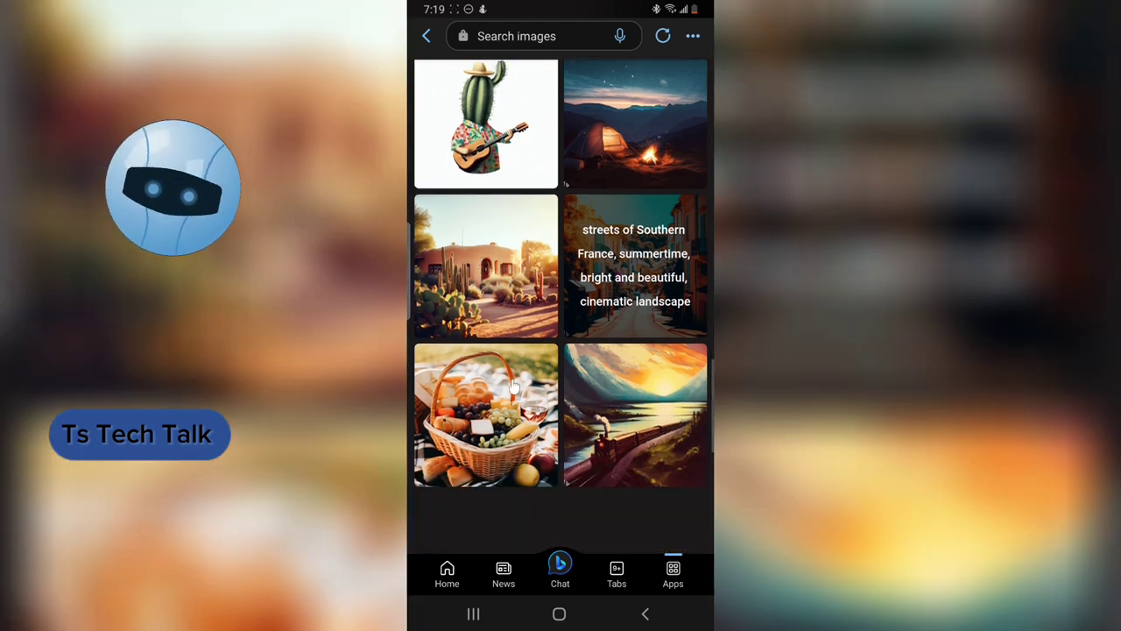
scroll(515, 385, "up", 1)
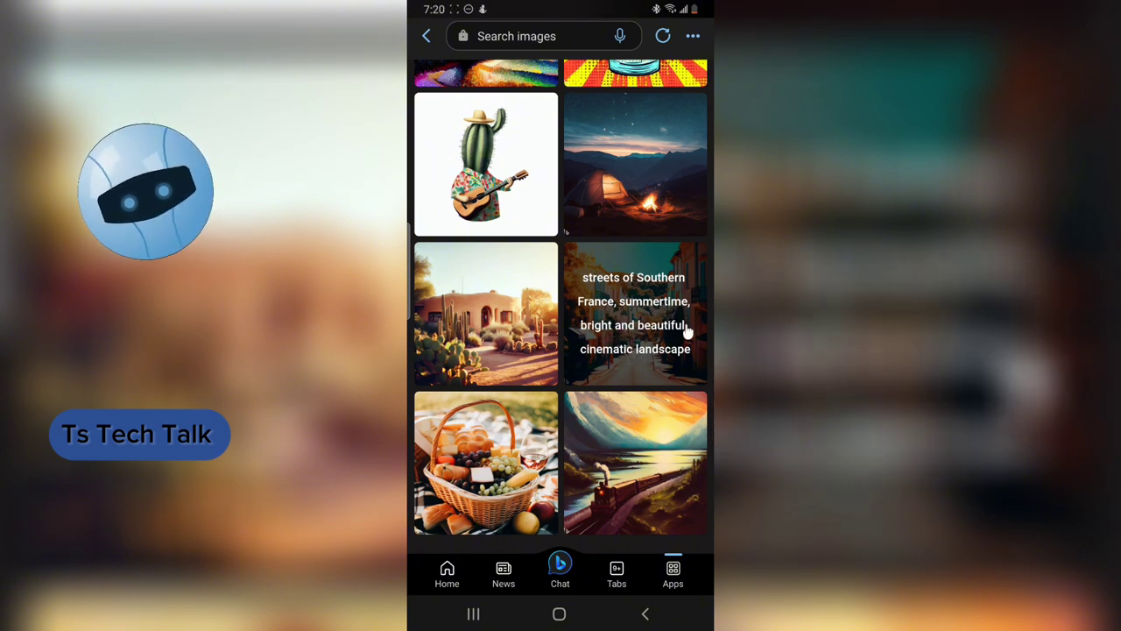
Copy the prompt text of the "streets of Southern France" sample image, close it, and bring up the paste option in the empty prompt box.
left_click(665, 304)
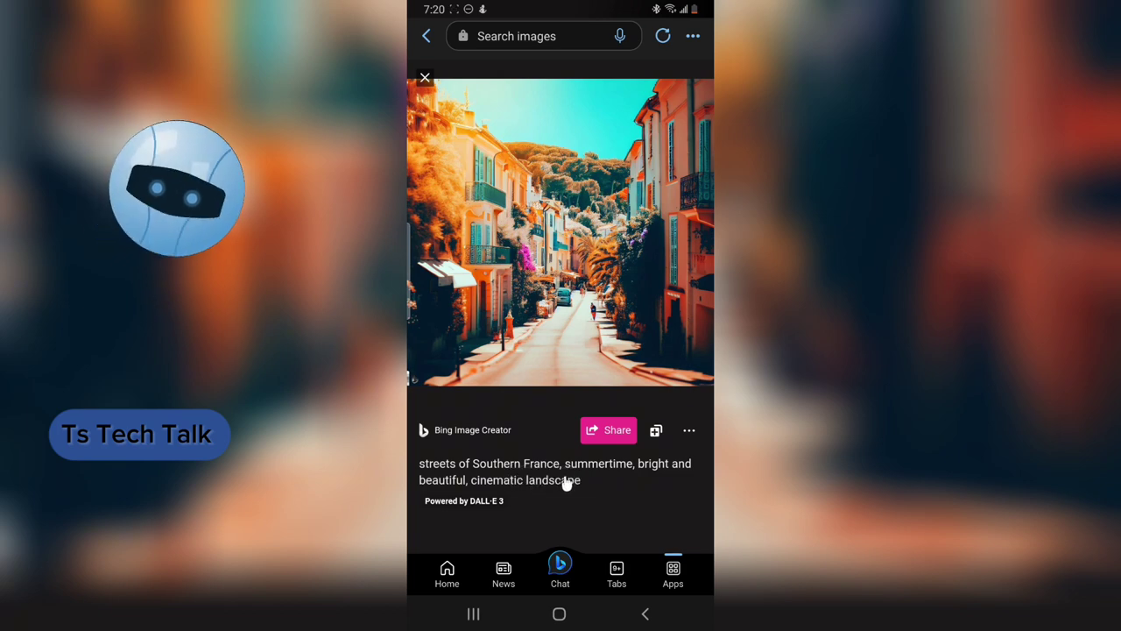
right_click(567, 483)
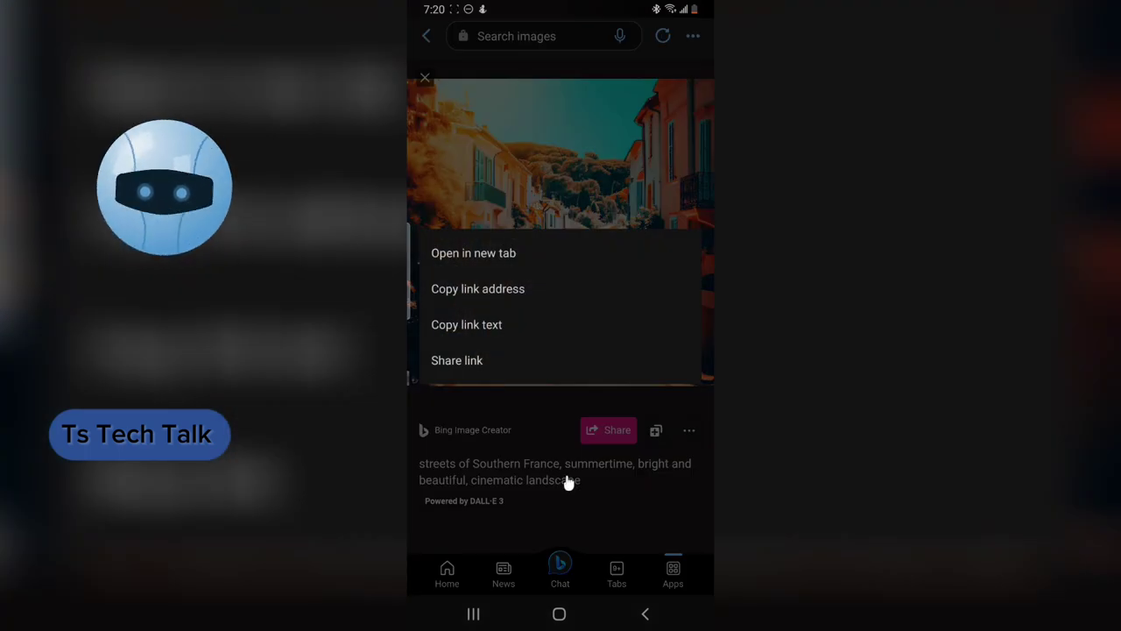
left_click(567, 324)
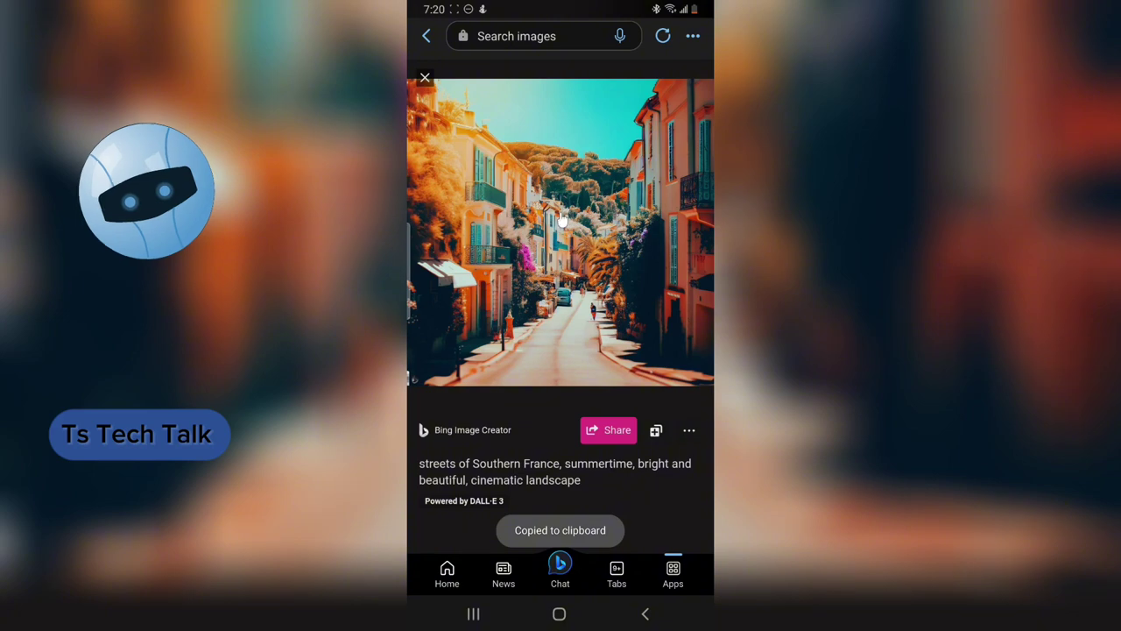
left_click(425, 79)
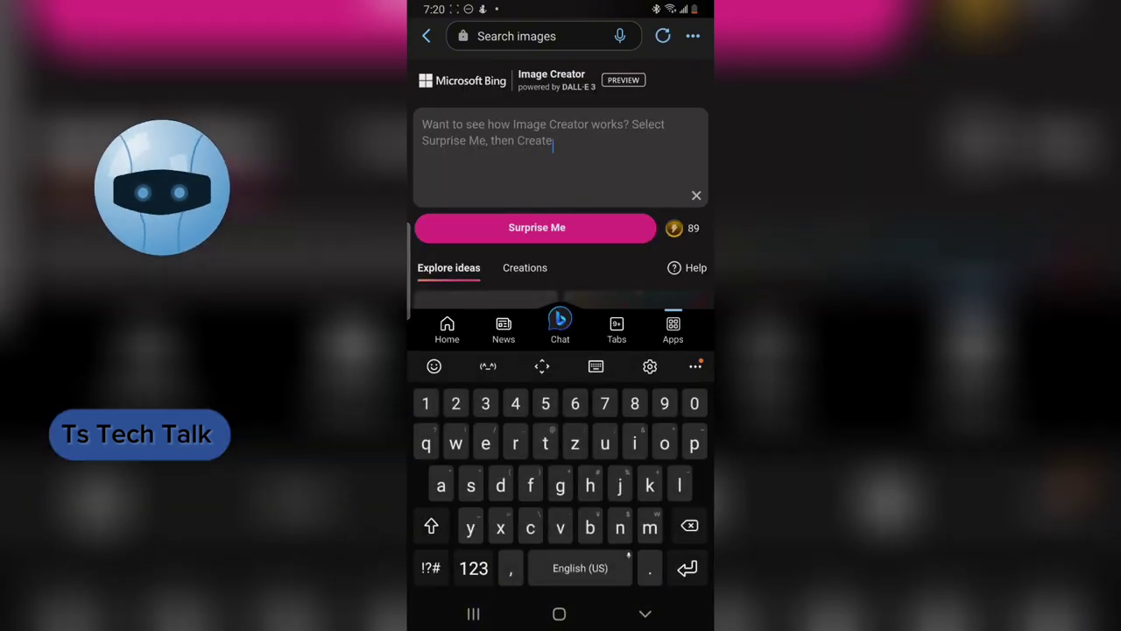
left_click(422, 140)
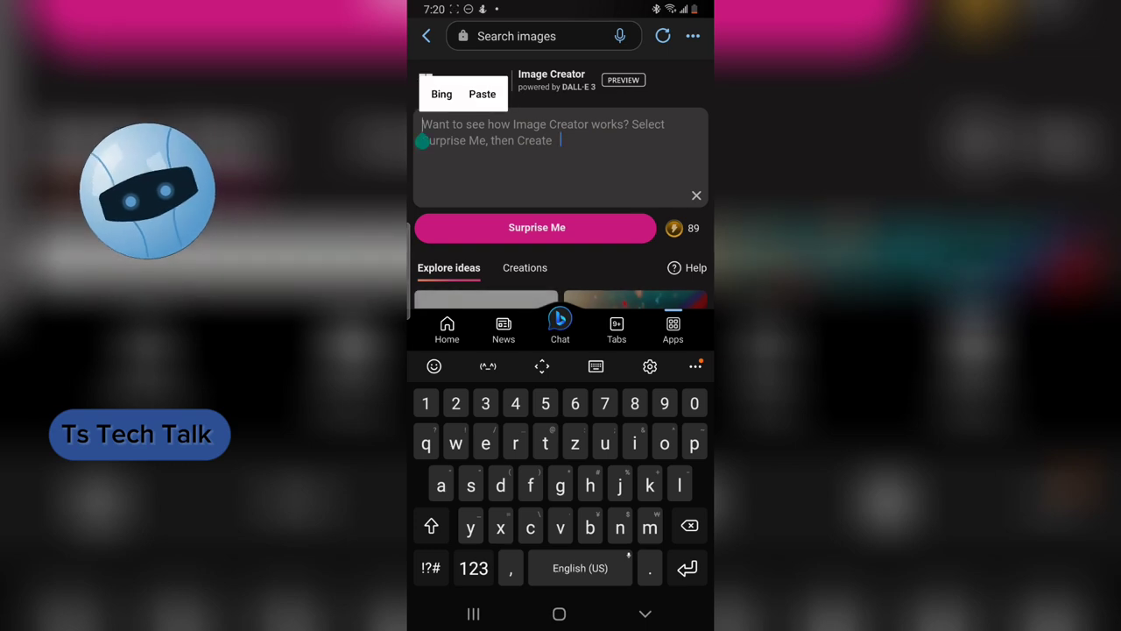
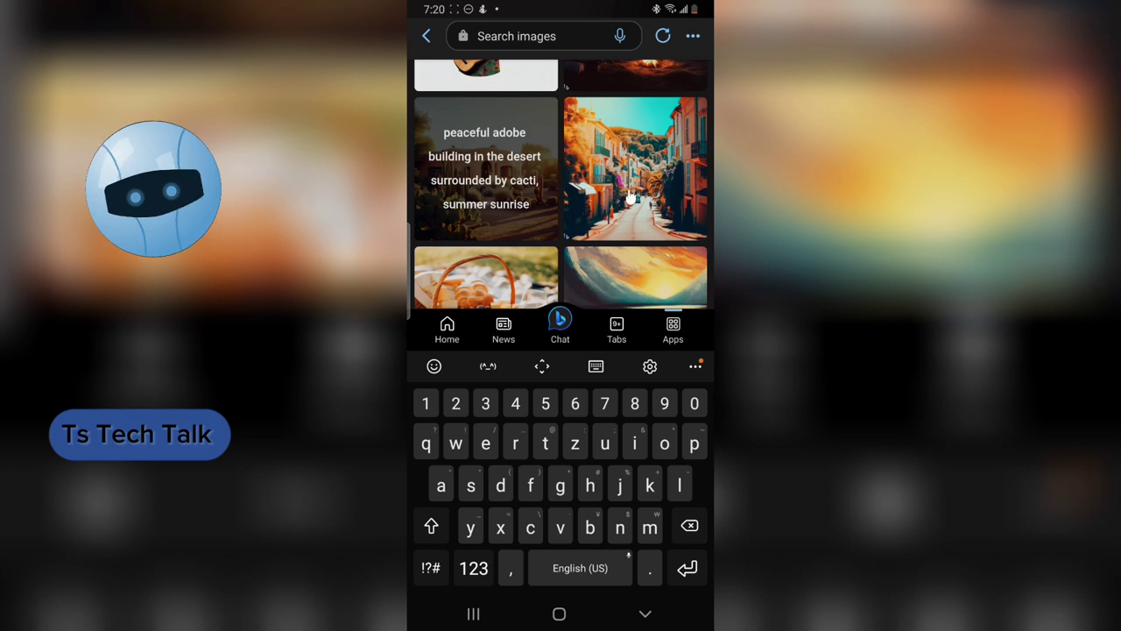
Look through the sample idea images again, from the empty prompt box down to the picnic basket and train pictures.
scroll(642, 184, "up", 10)
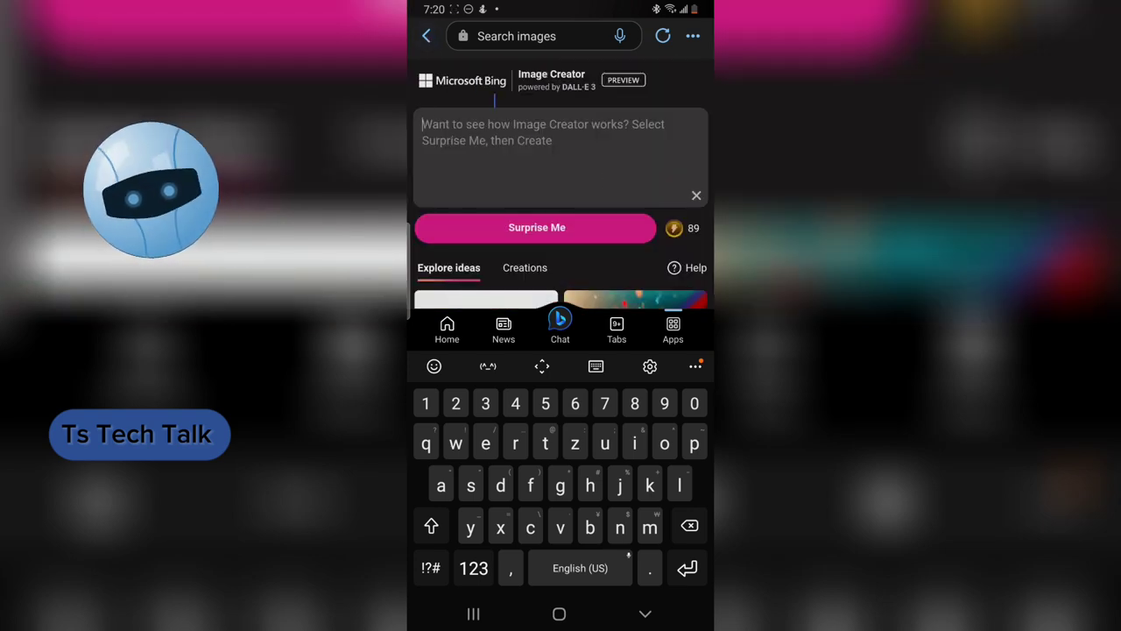
scroll(537, 129, "down", 10)
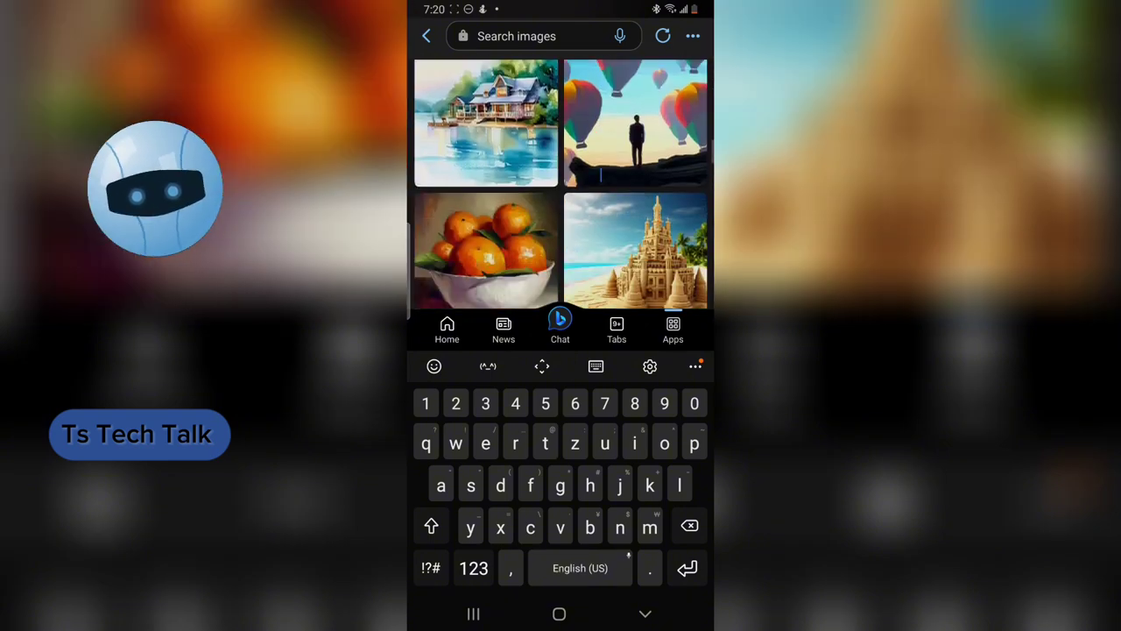
scroll(612, 192, "down", 10)
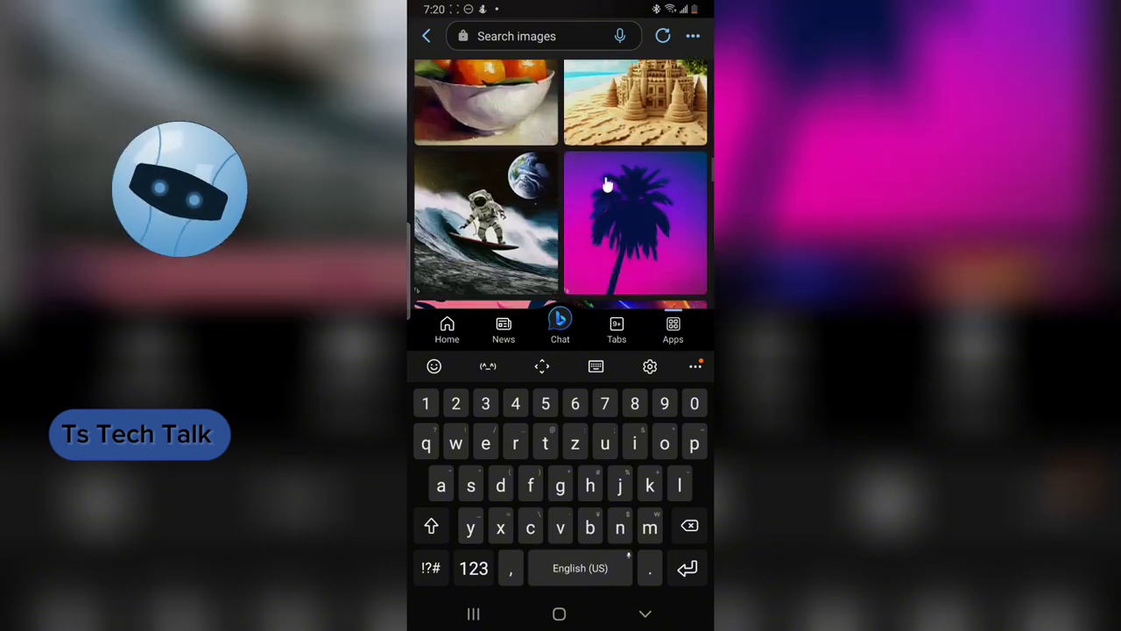
scroll(612, 192, "down", 15)
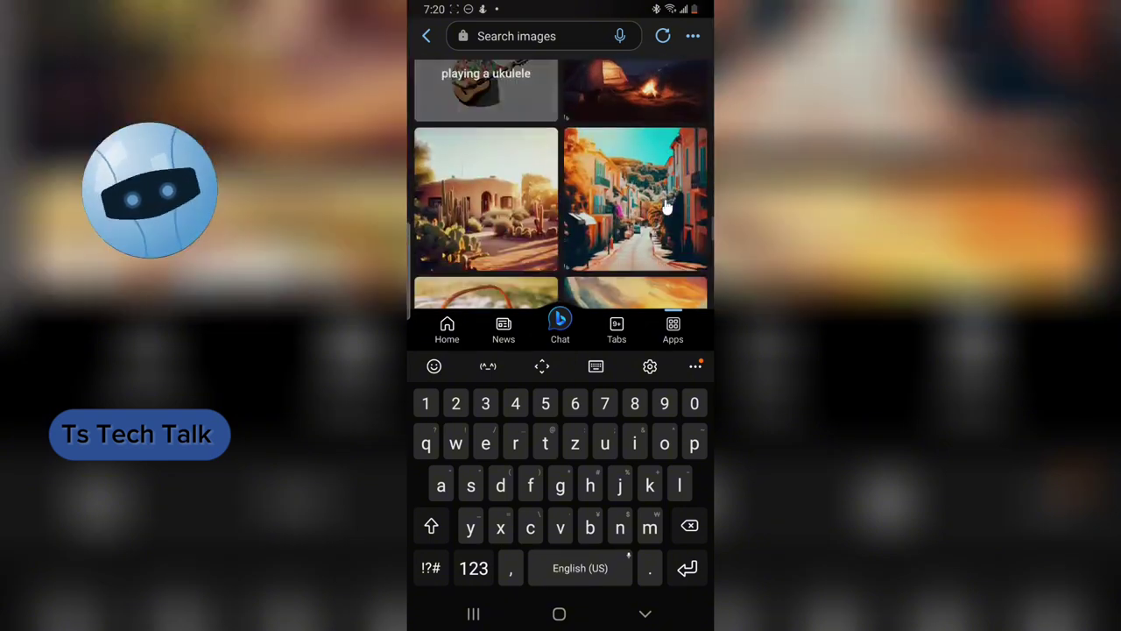
scroll(668, 203, "up", 15)
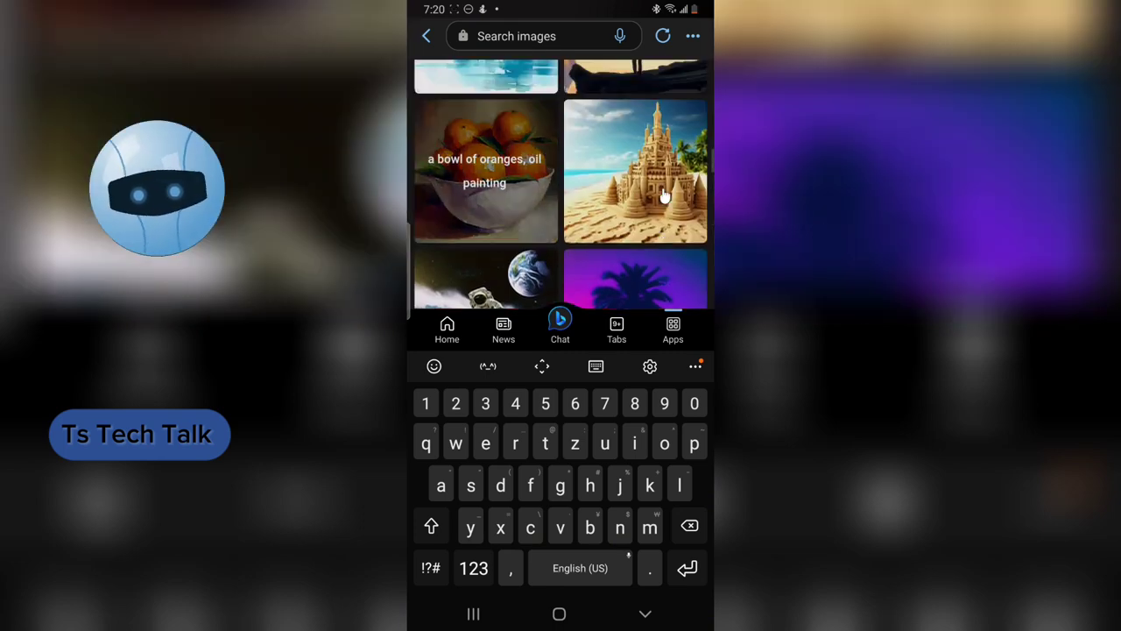
scroll(664, 194, "up", 2)
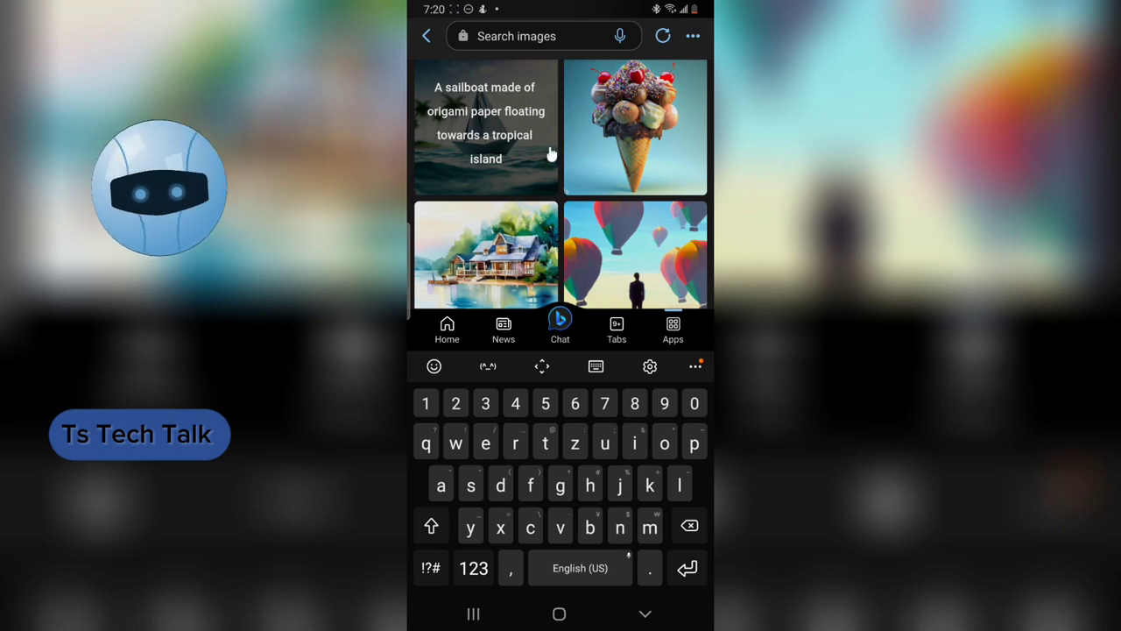
scroll(600, 183, "down", 7)
scroll(636, 212, "down", 2)
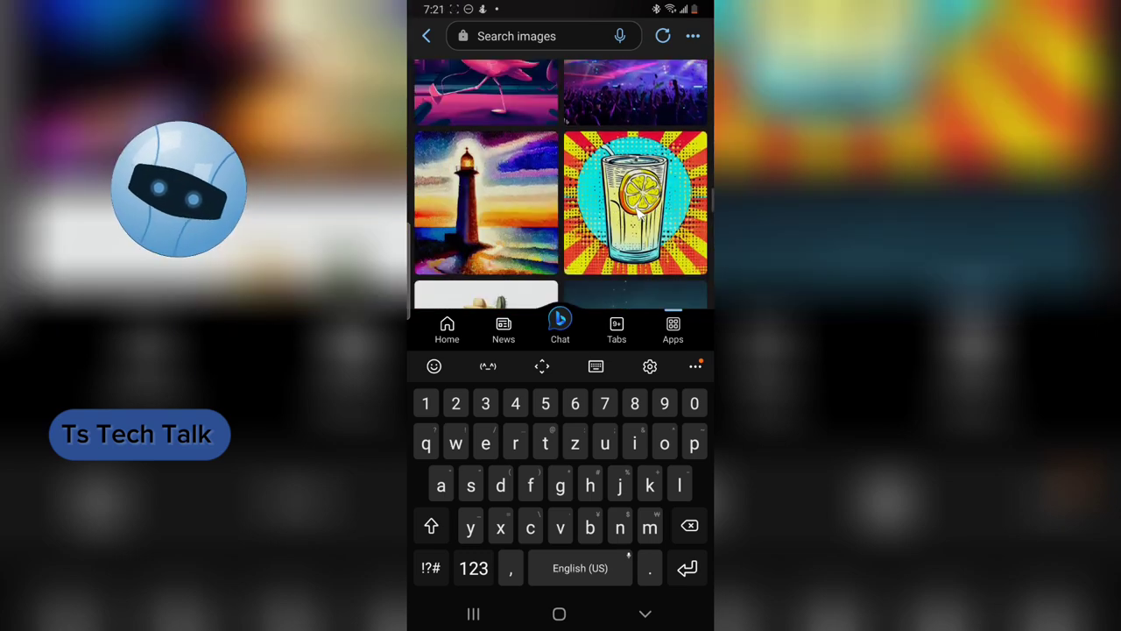
scroll(642, 212, "down", 10)
scroll(635, 198, "up", 2)
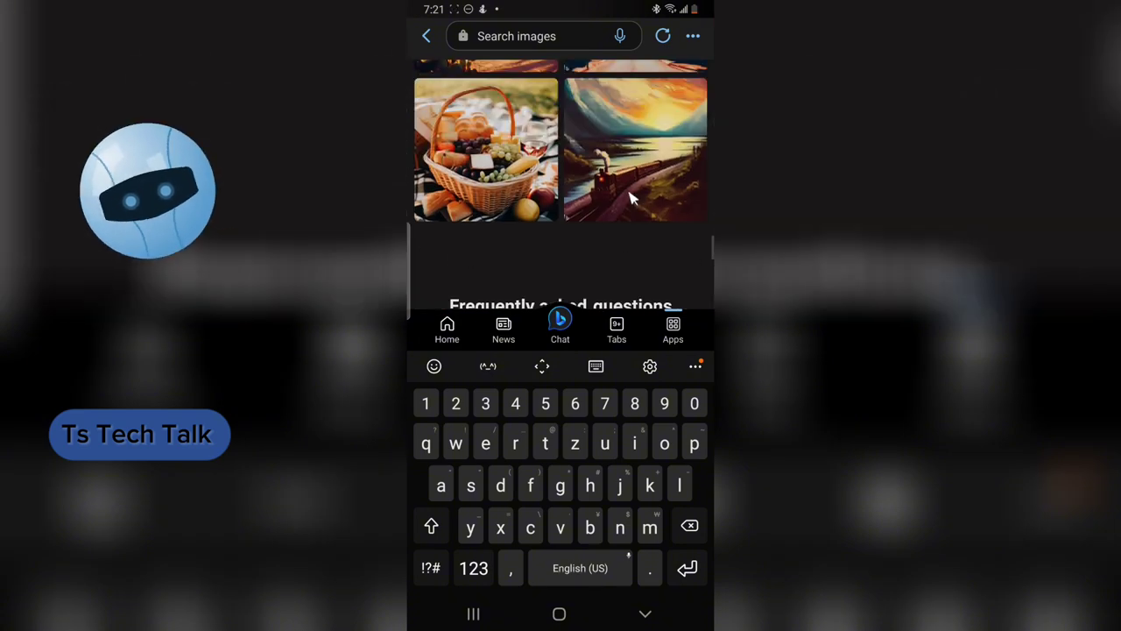
scroll(635, 197, "up", 10)
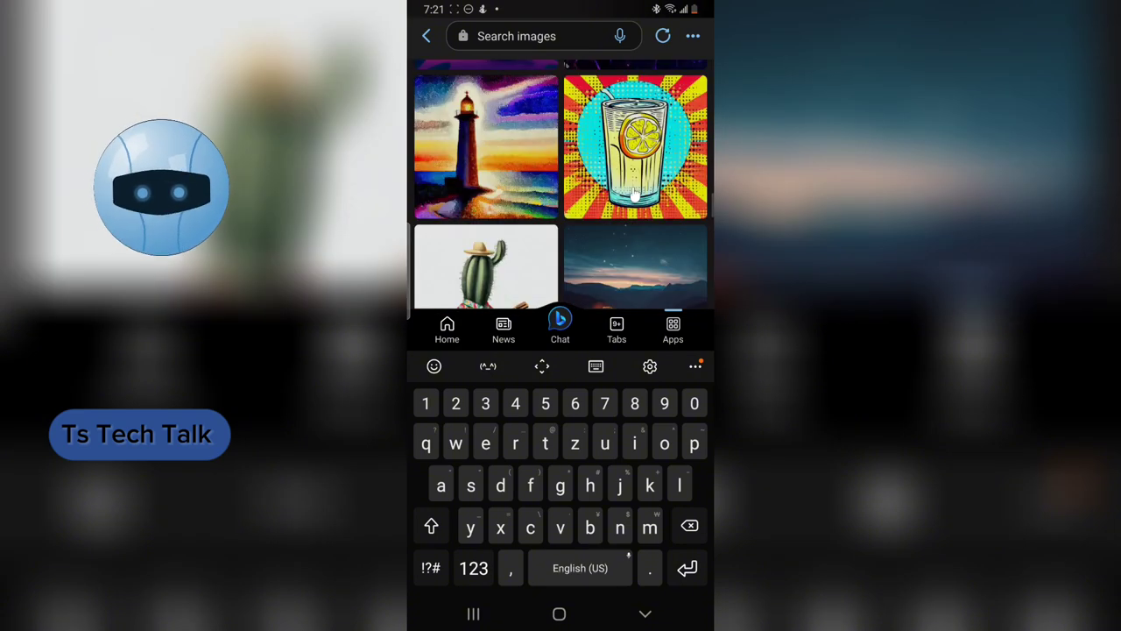
scroll(635, 194, "up", 10)
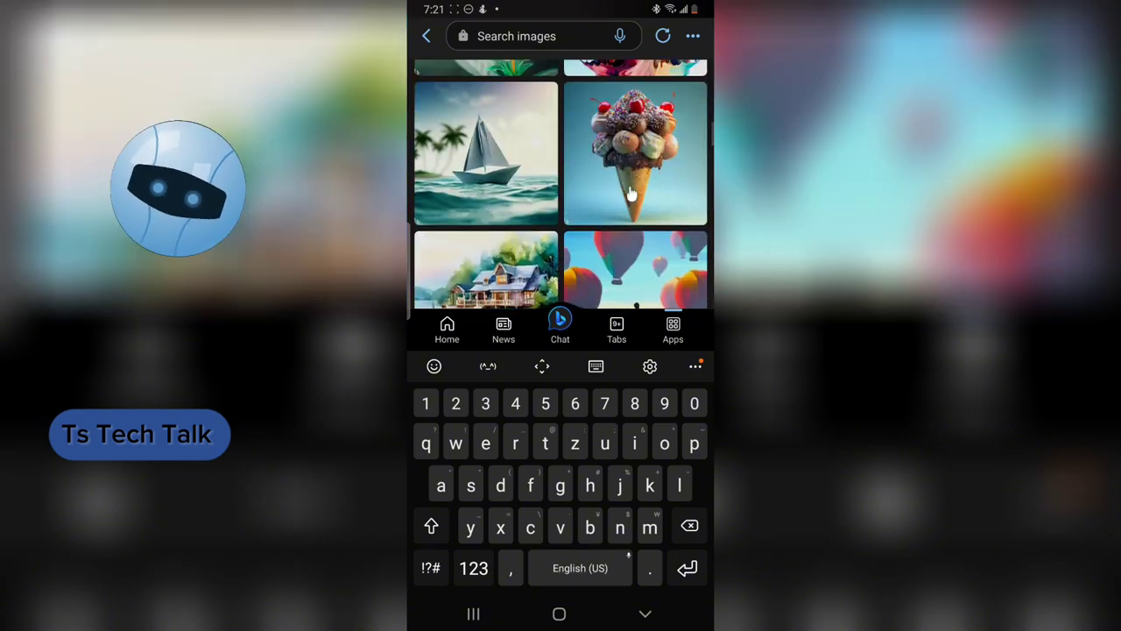
scroll(630, 194, "down", 10)
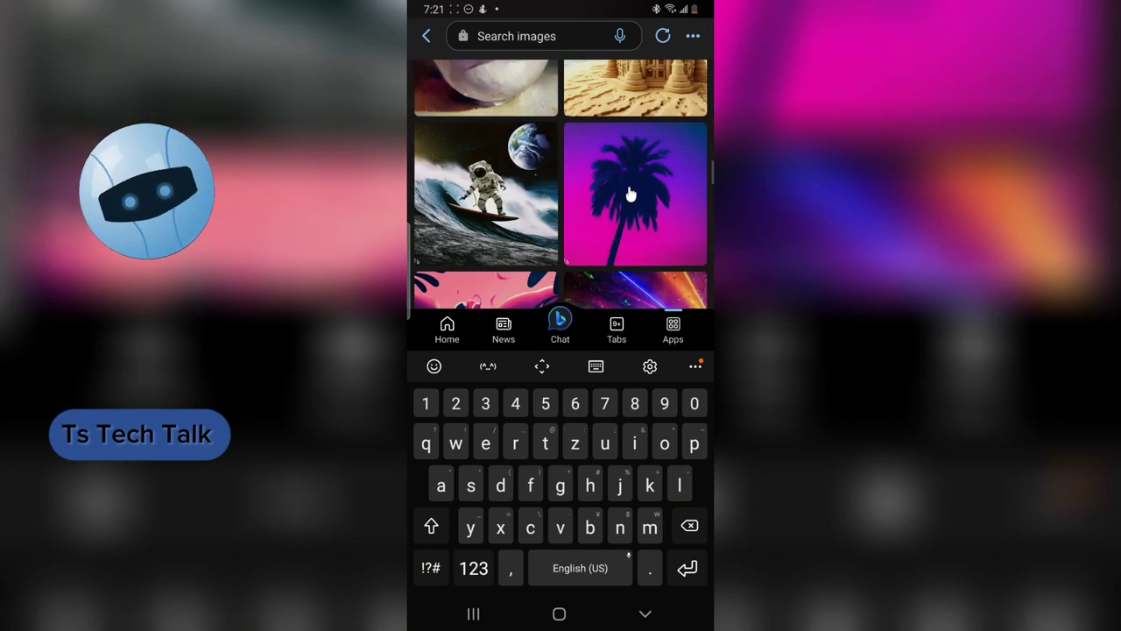
scroll(630, 194, "down", 5)
scroll(634, 187, "up", 5)
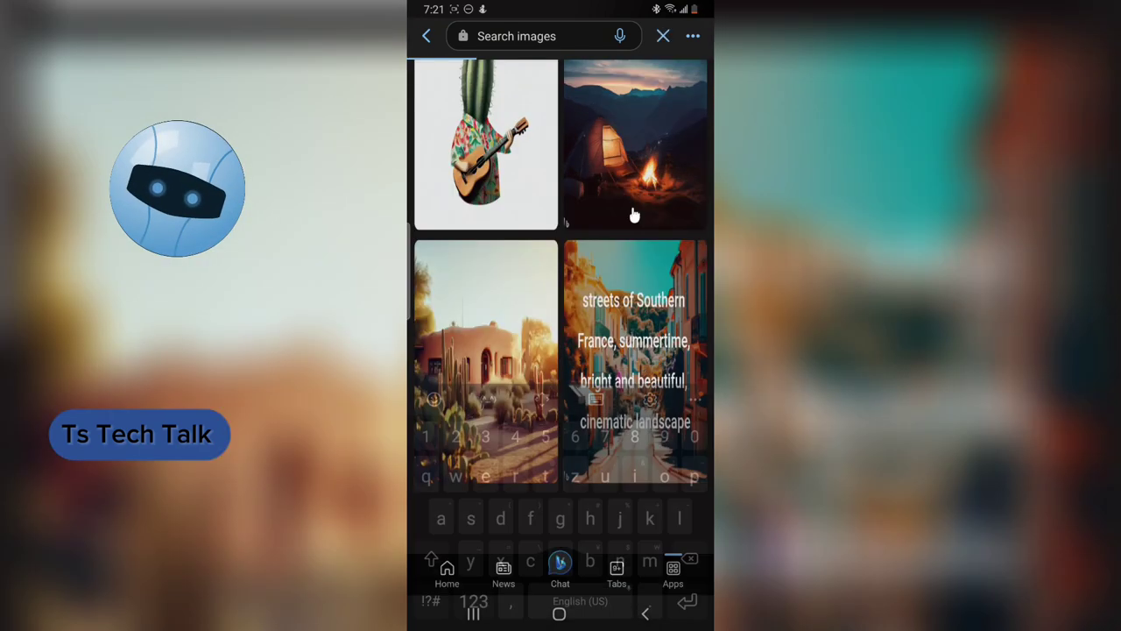
Reopen the Southern France street image, view the link options for its prompt text, and dismiss them.
left_click(631, 215)
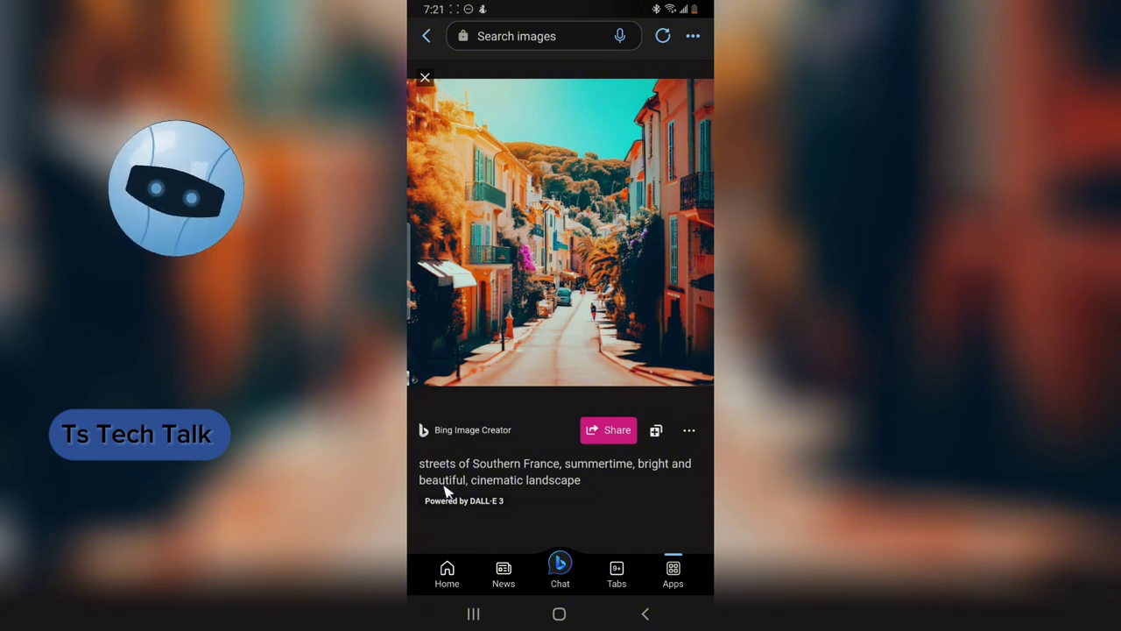
left_click_drag(475, 473, 558, 474)
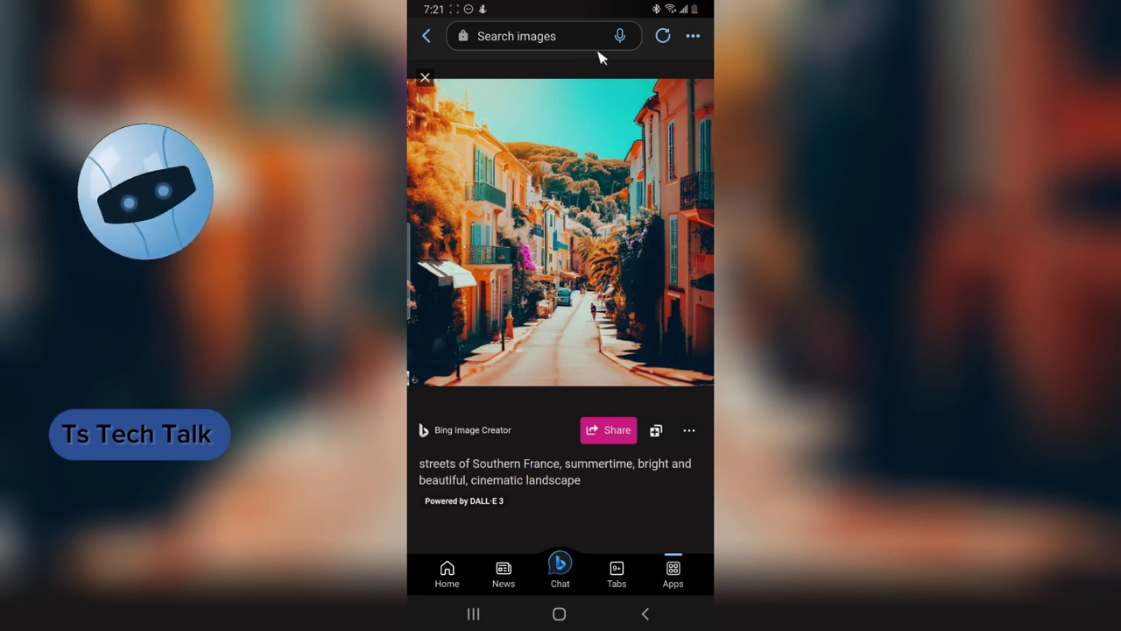
left_click(567, 479)
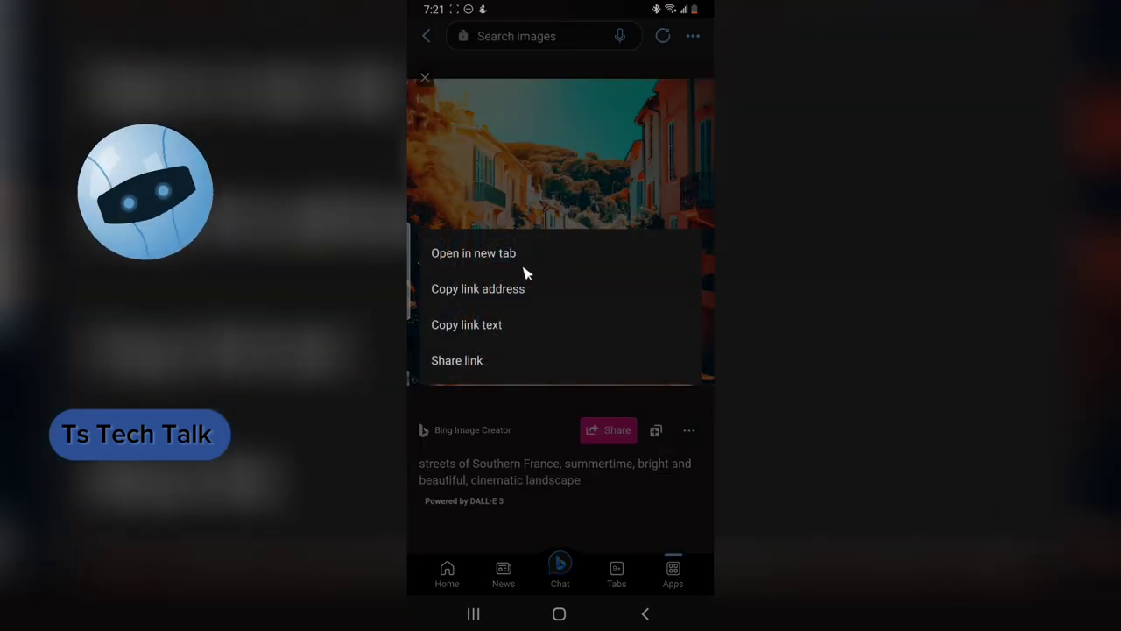
left_click(627, 502)
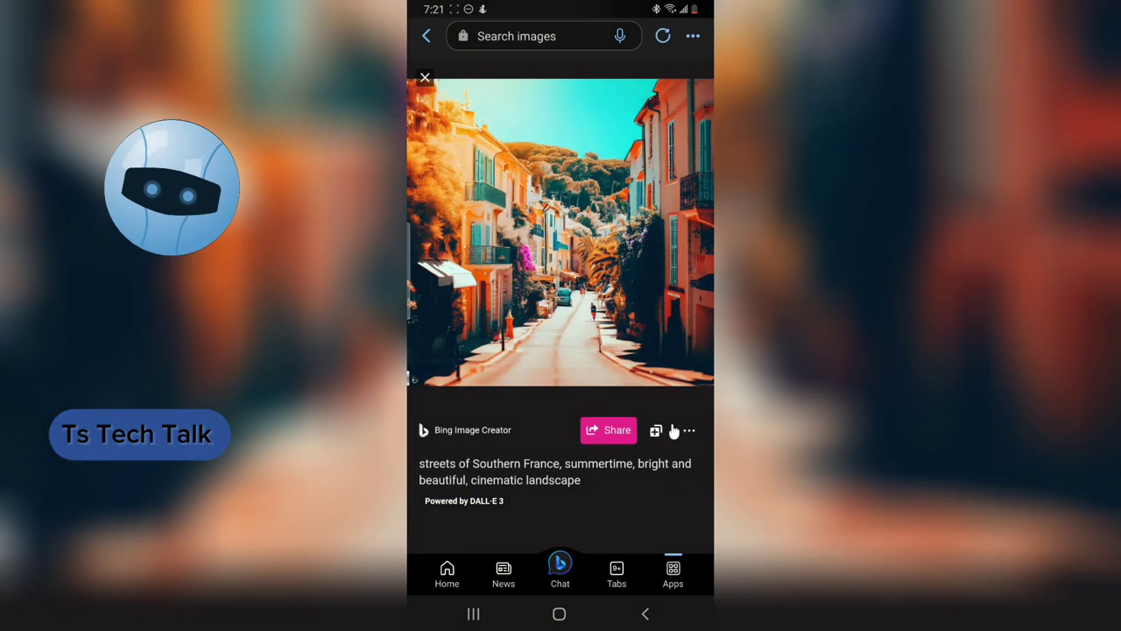